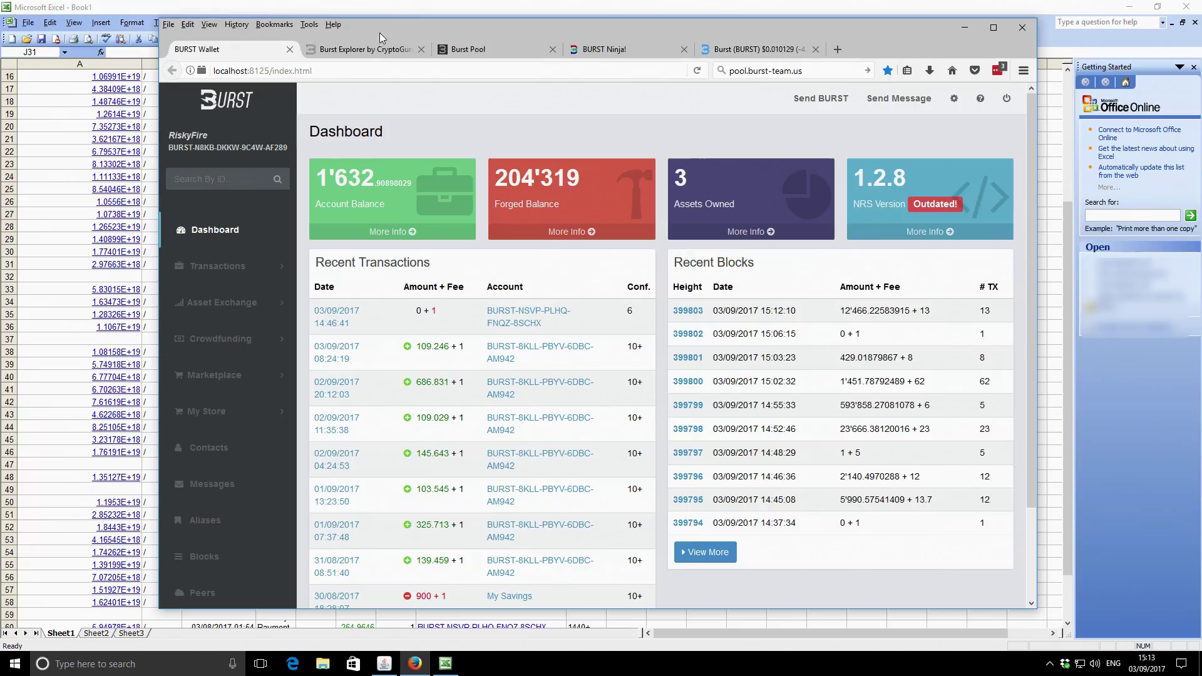
Step: Maximize the wallet browser window and look over the wallet dashboard, the Burst Explorer block list and the wallet's console log
left_click(994, 28)
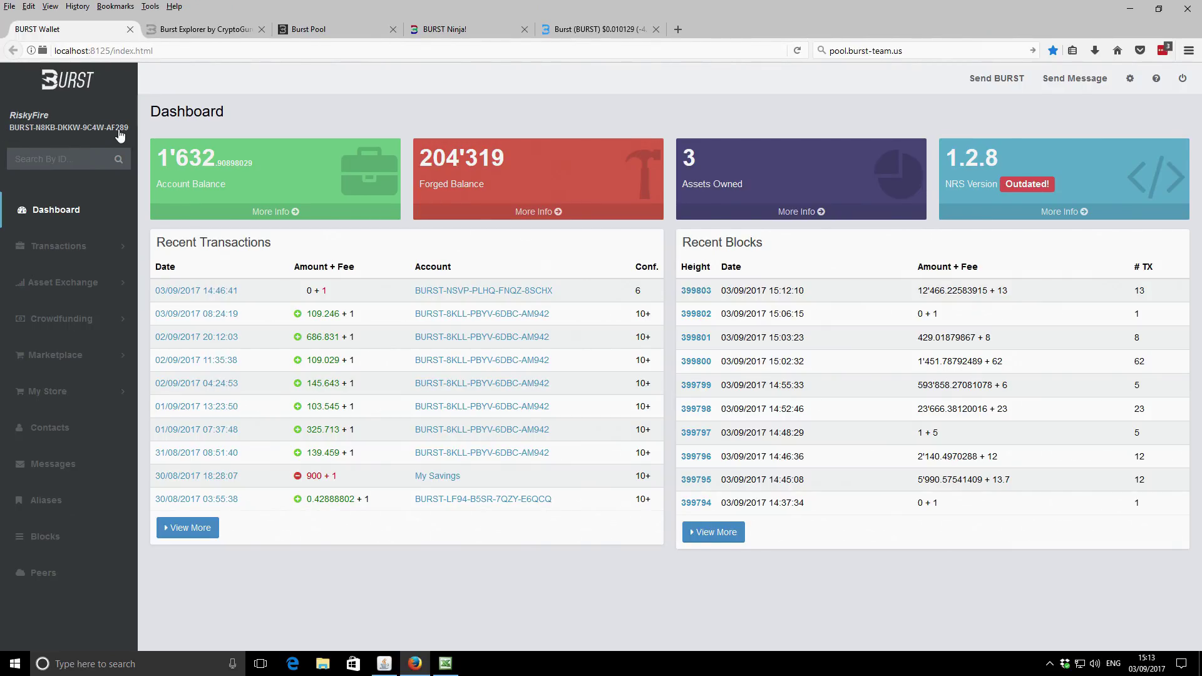
left_click(209, 33)
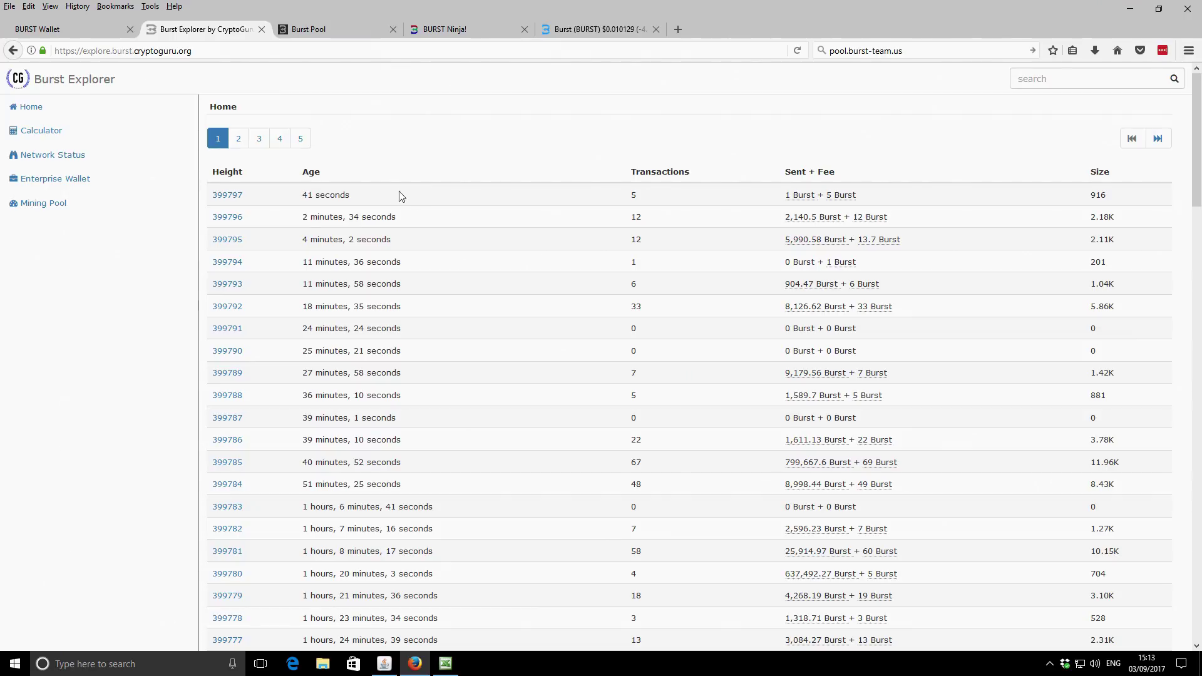
left_click(89, 32)
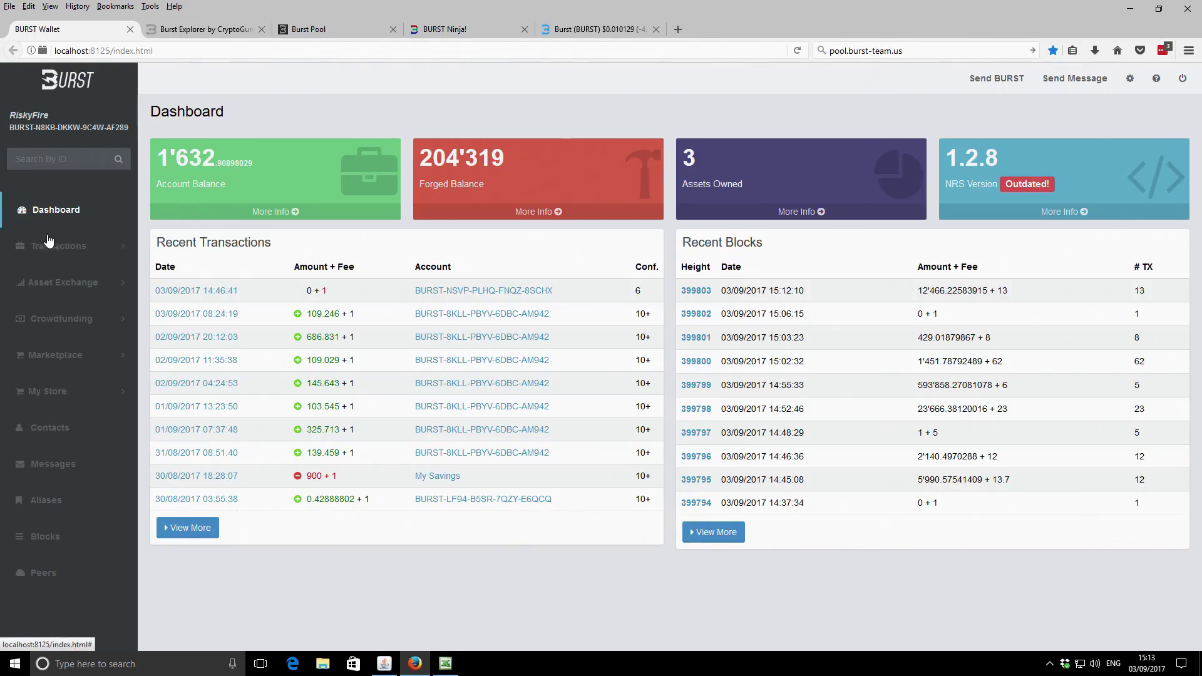
left_click(384, 663)
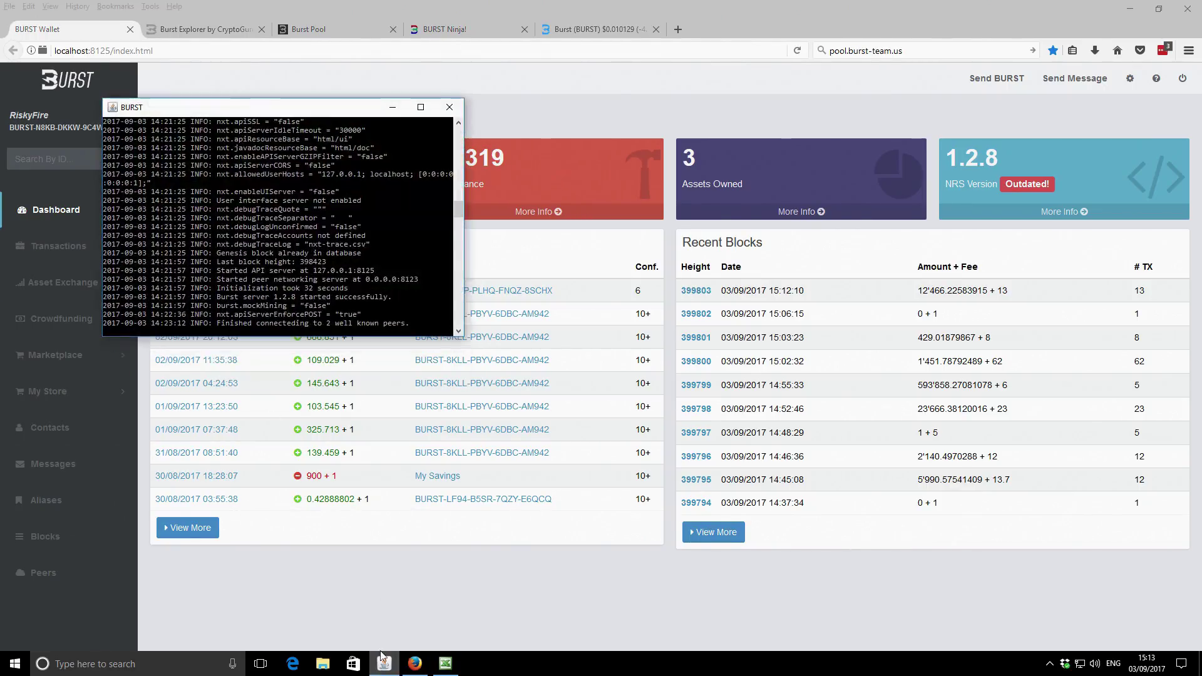
left_click(393, 107)
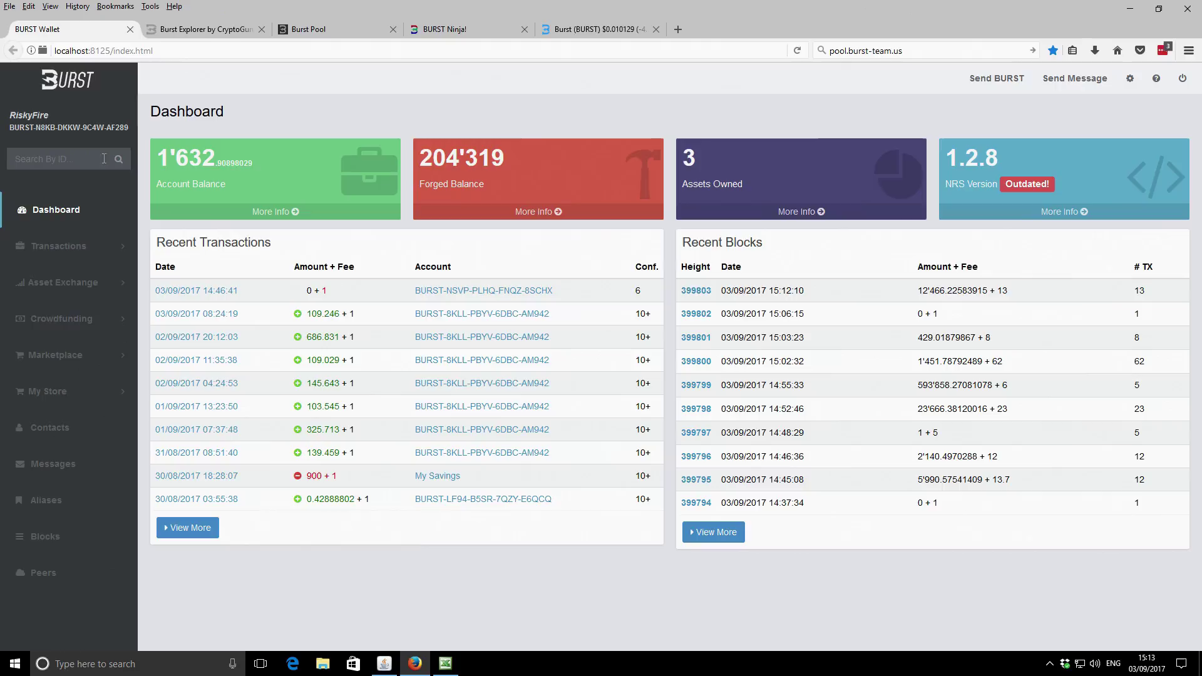
Step: Review the wallet's transaction history back to the start of August 2017 and return to the newest entries
left_click(61, 250)
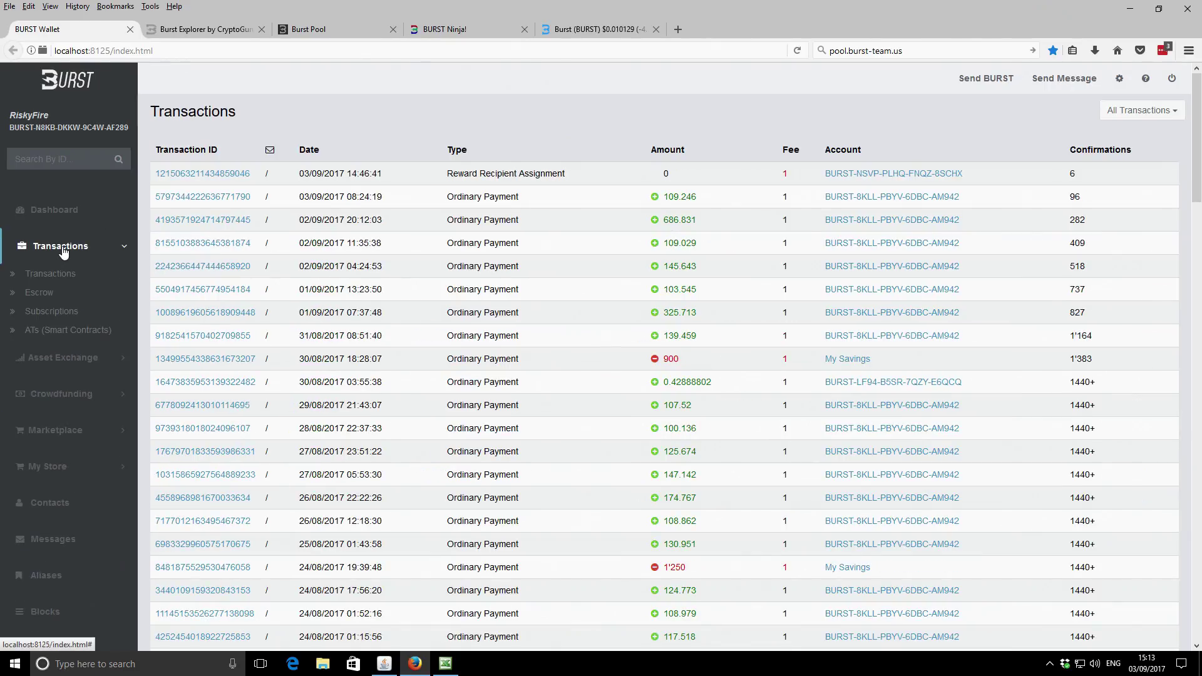
scroll(257, 360, "down", 5)
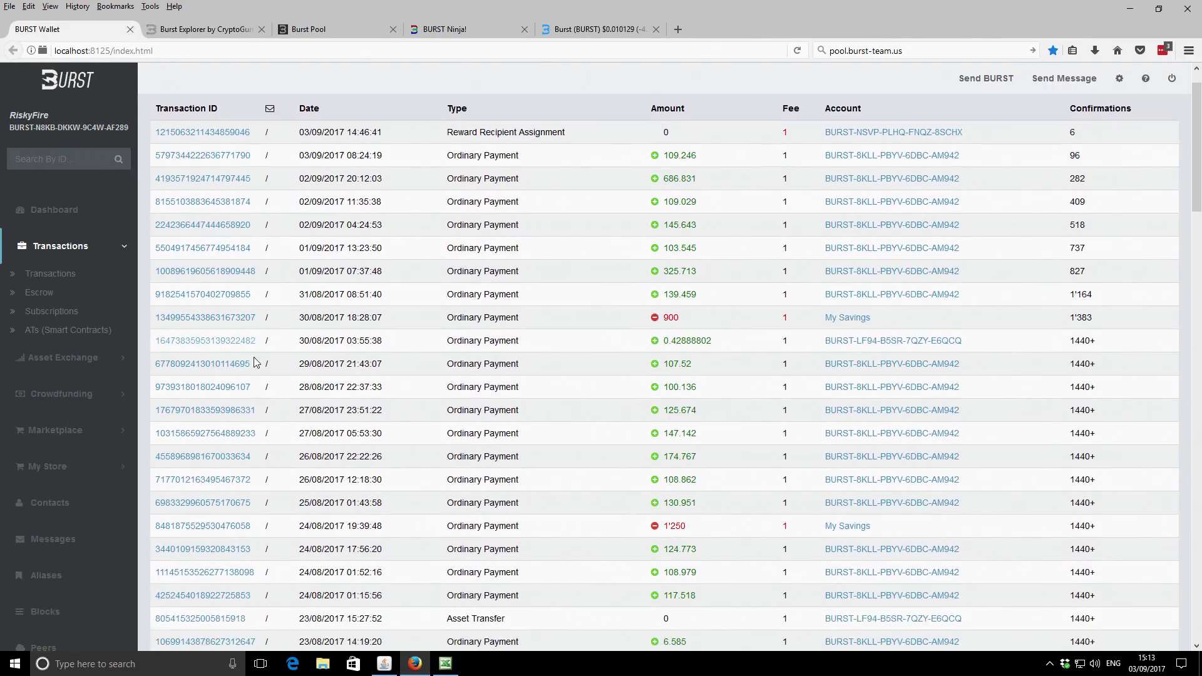
scroll(245, 351, "down", 8)
scroll(243, 348, "up", 7)
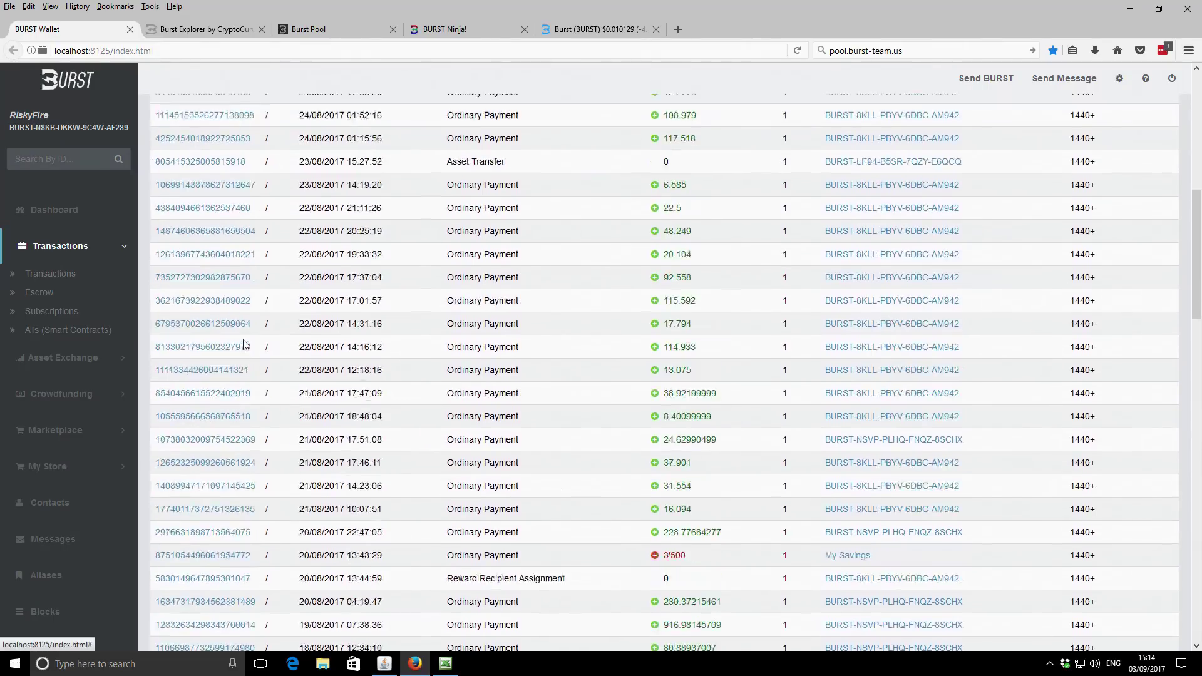
scroll(296, 360, "down", 6)
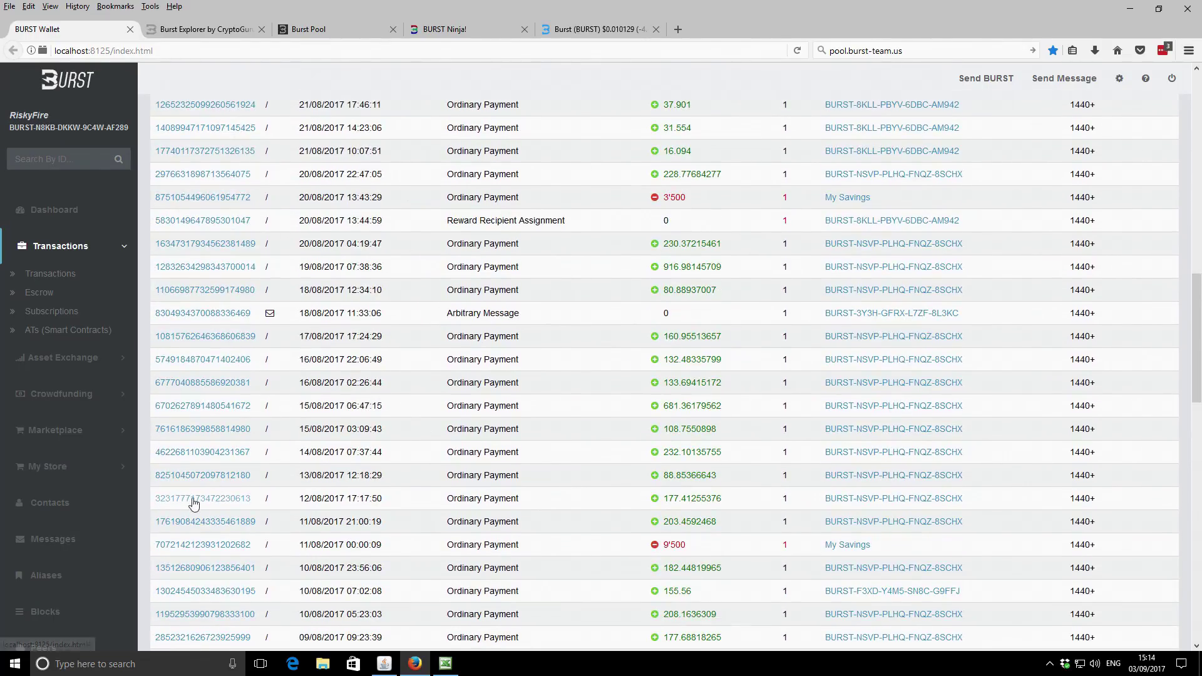
scroll(160, 452, "down", 6)
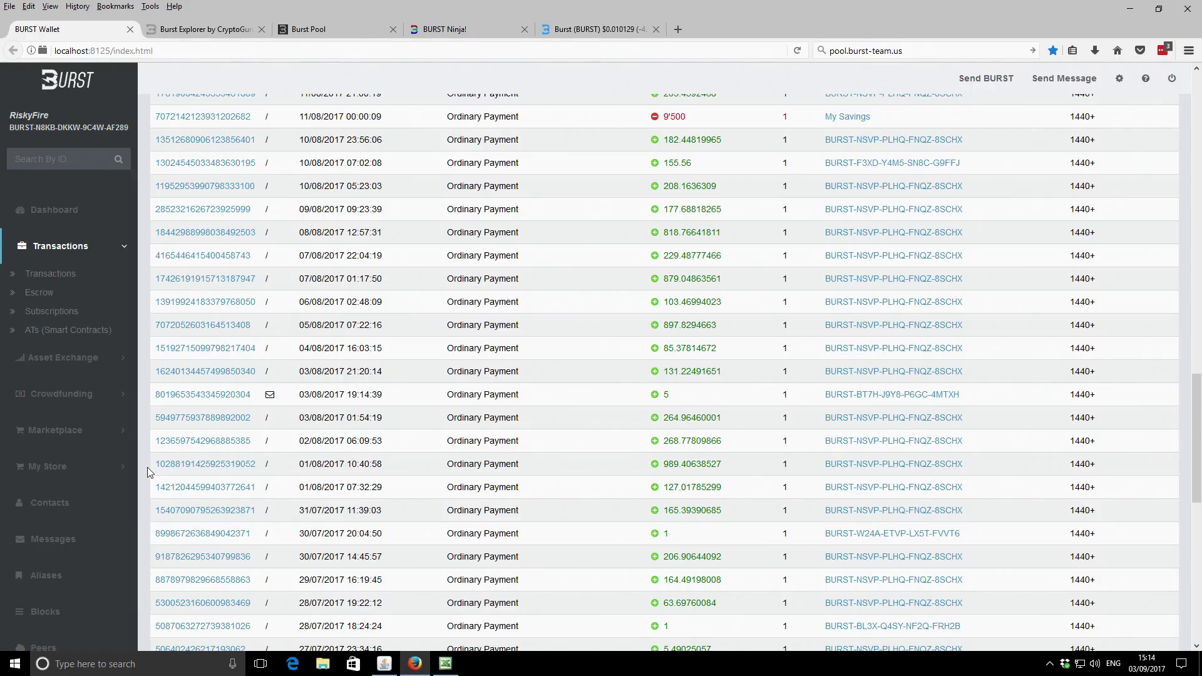
left_click_drag(151, 468, 1095, 120)
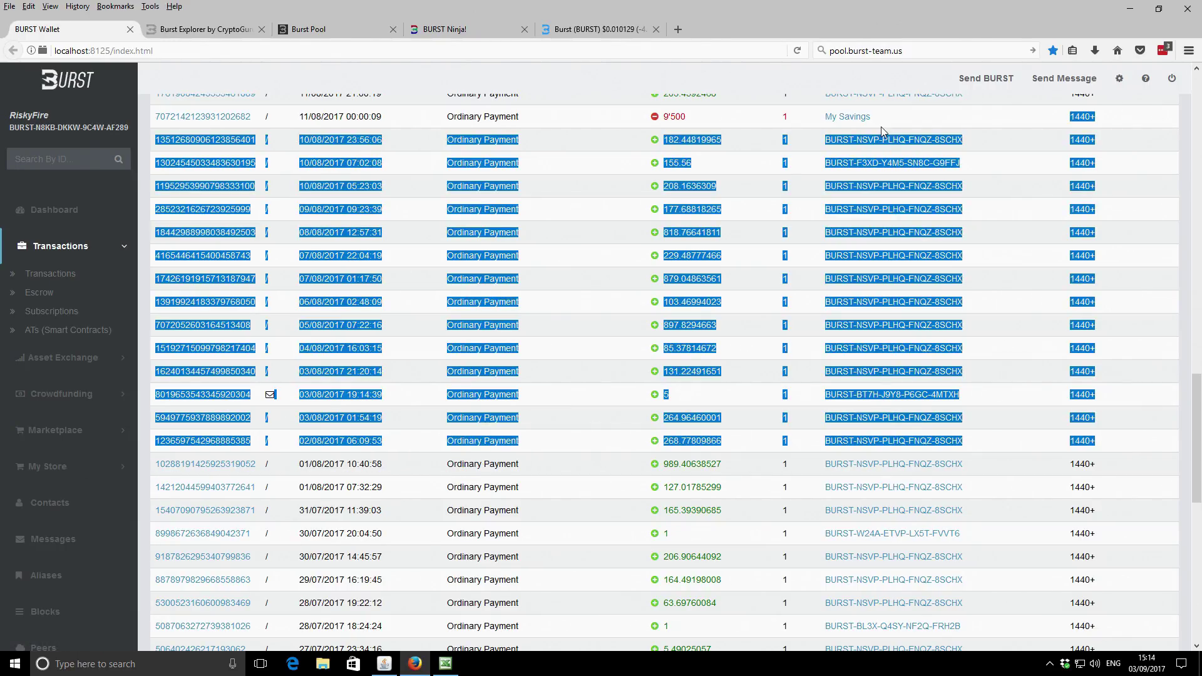
left_click_drag(1193, 434, 1197, 173)
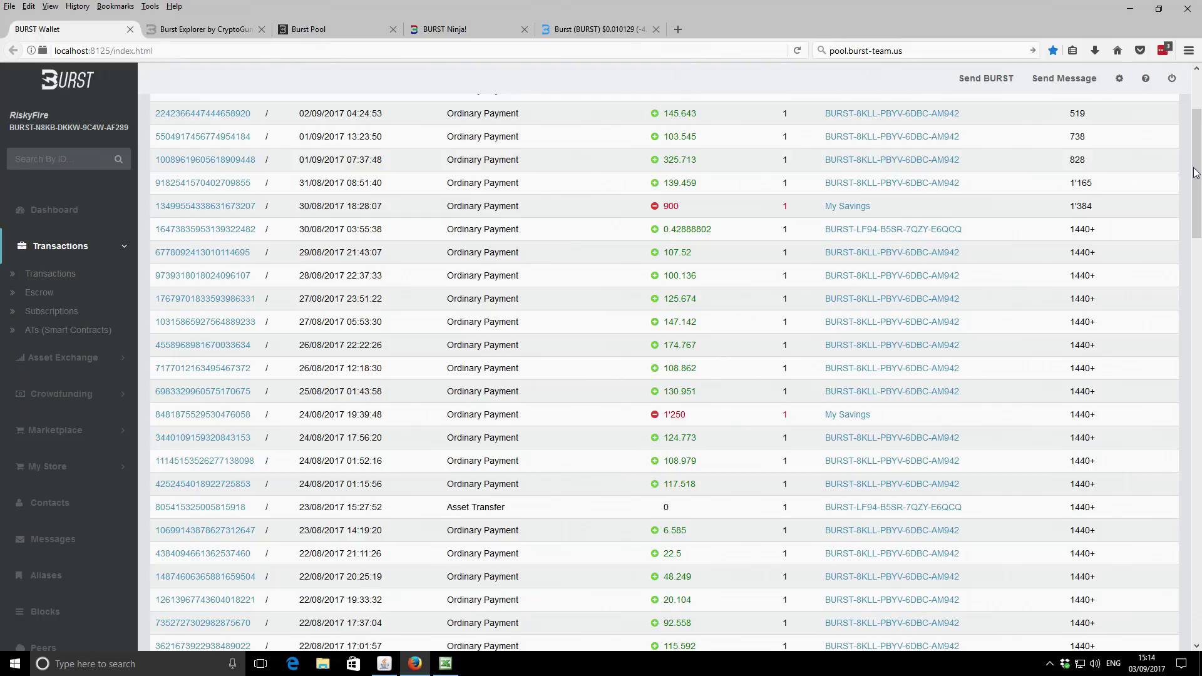
scroll(395, 197, "up", 5)
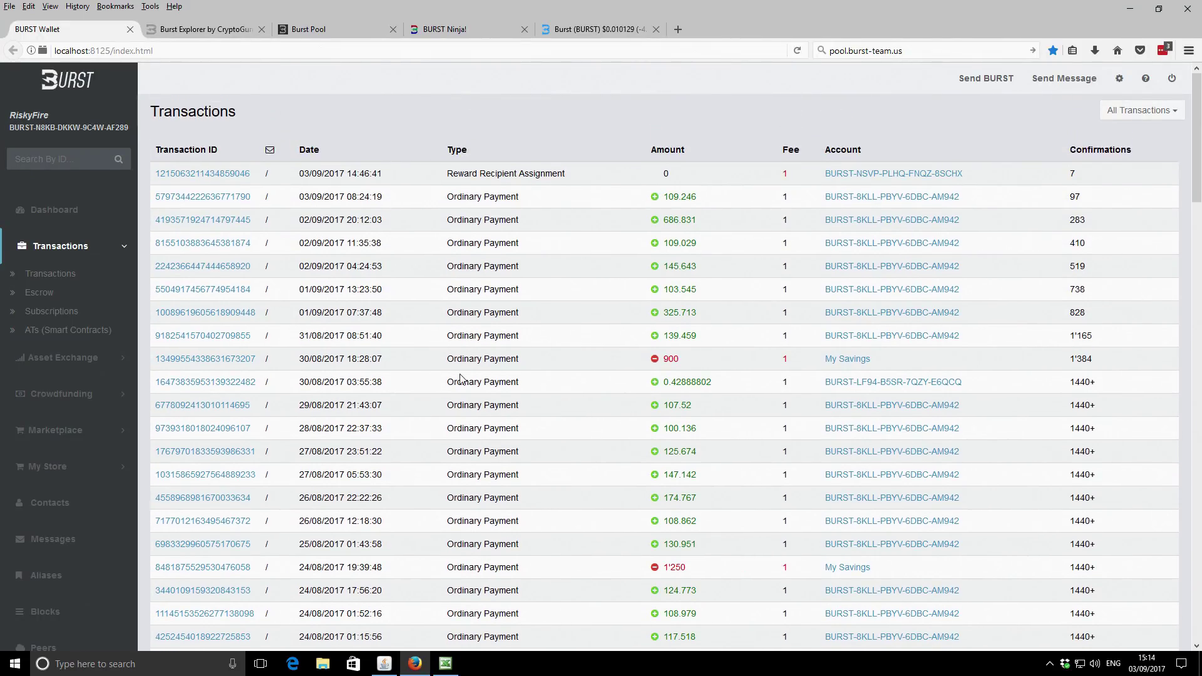
Step: Switch to the Excel workbook and look through the copied payment rows from 31/08/2017 down to 01/08/2017
left_click(446, 665)
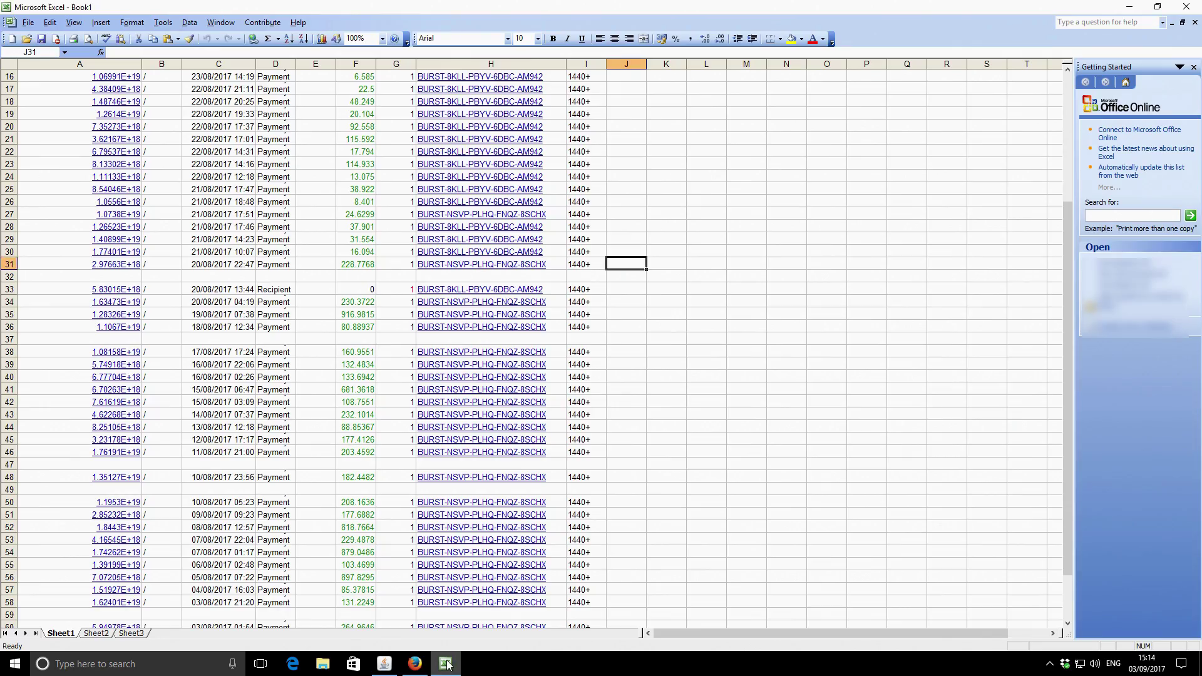
scroll(267, 270, "up", 4)
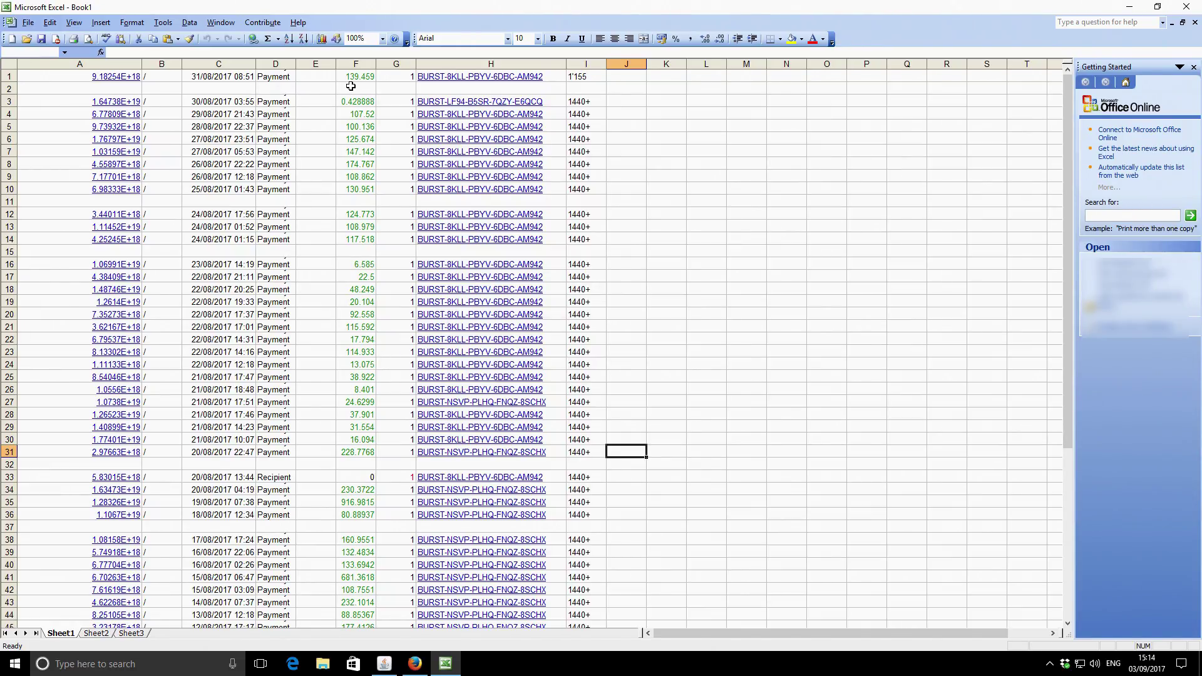
scroll(344, 249, "down", 1)
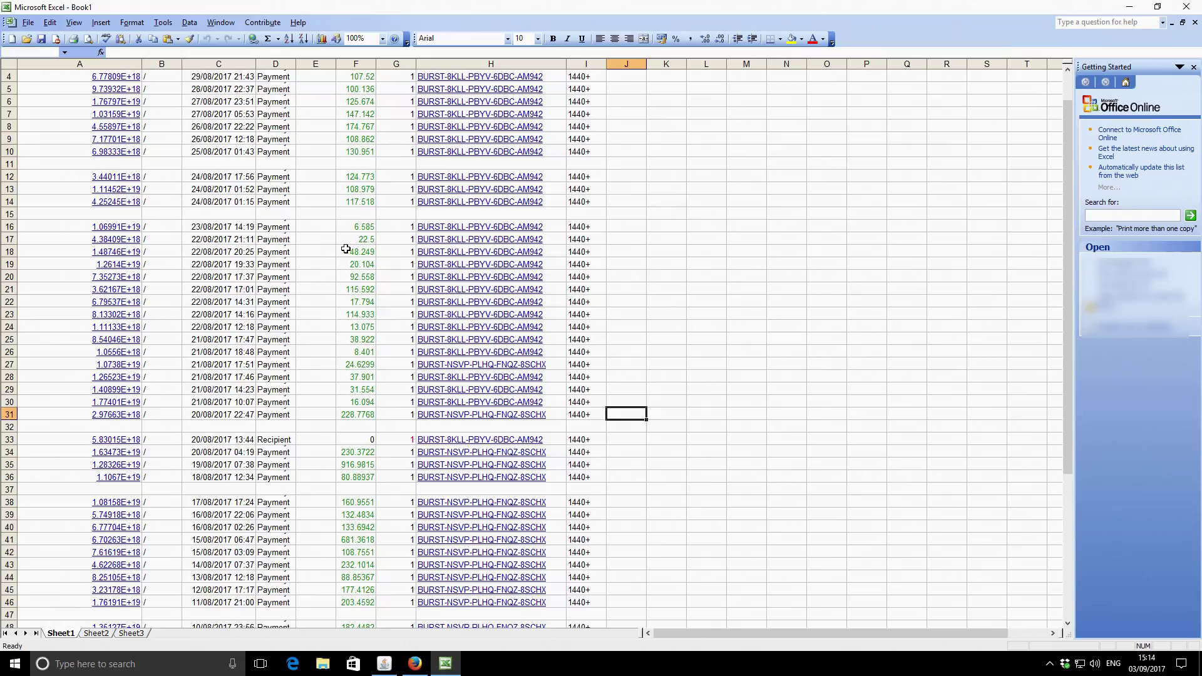
scroll(346, 249, "down", 7)
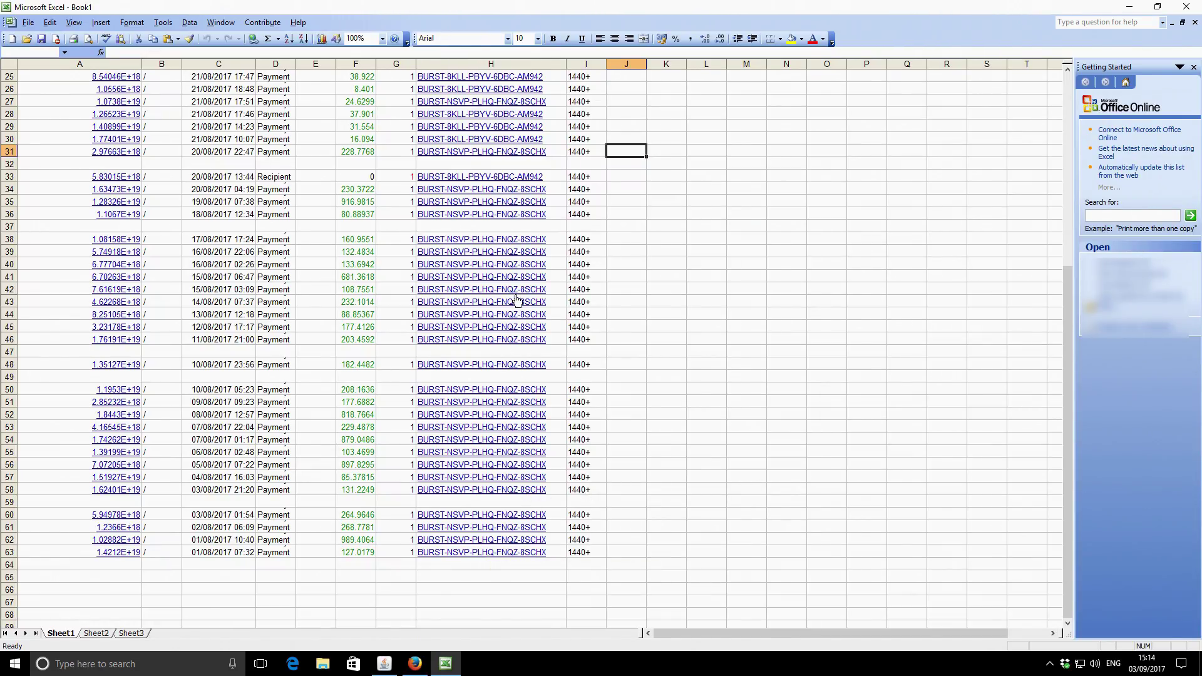
scroll(520, 294, "up", 1)
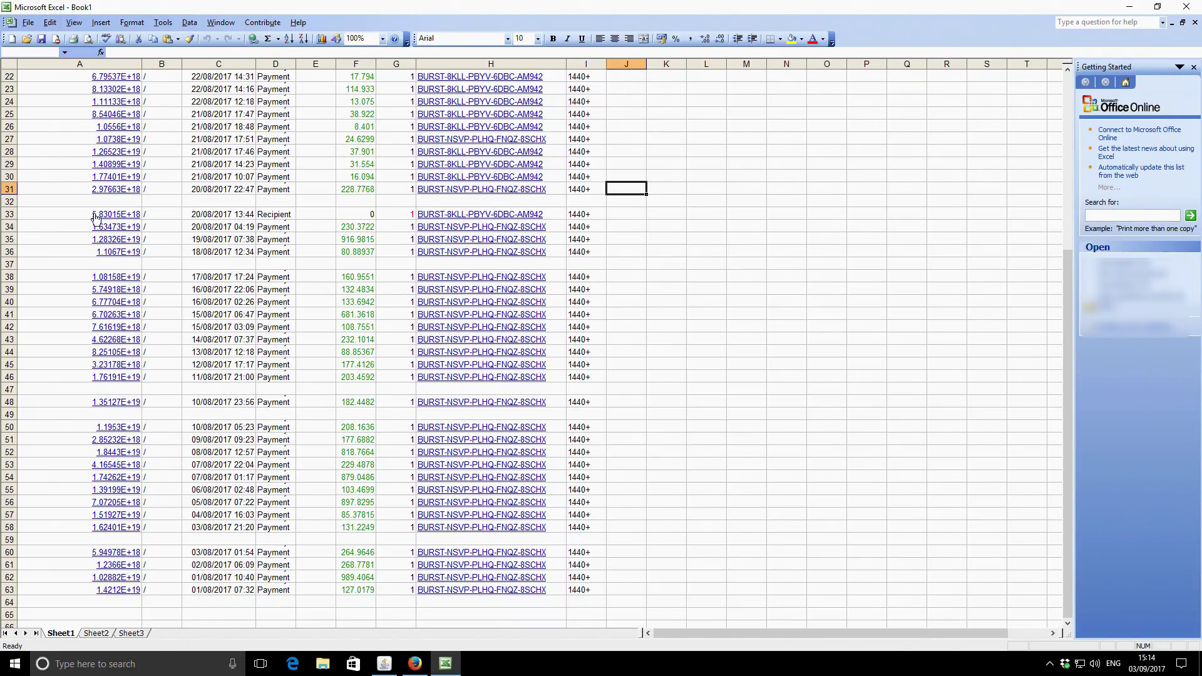
Step: Examine the reward recipient entry in row 33 dated 20/08/2017 and compare the payments above and below it
left_click(217, 214)
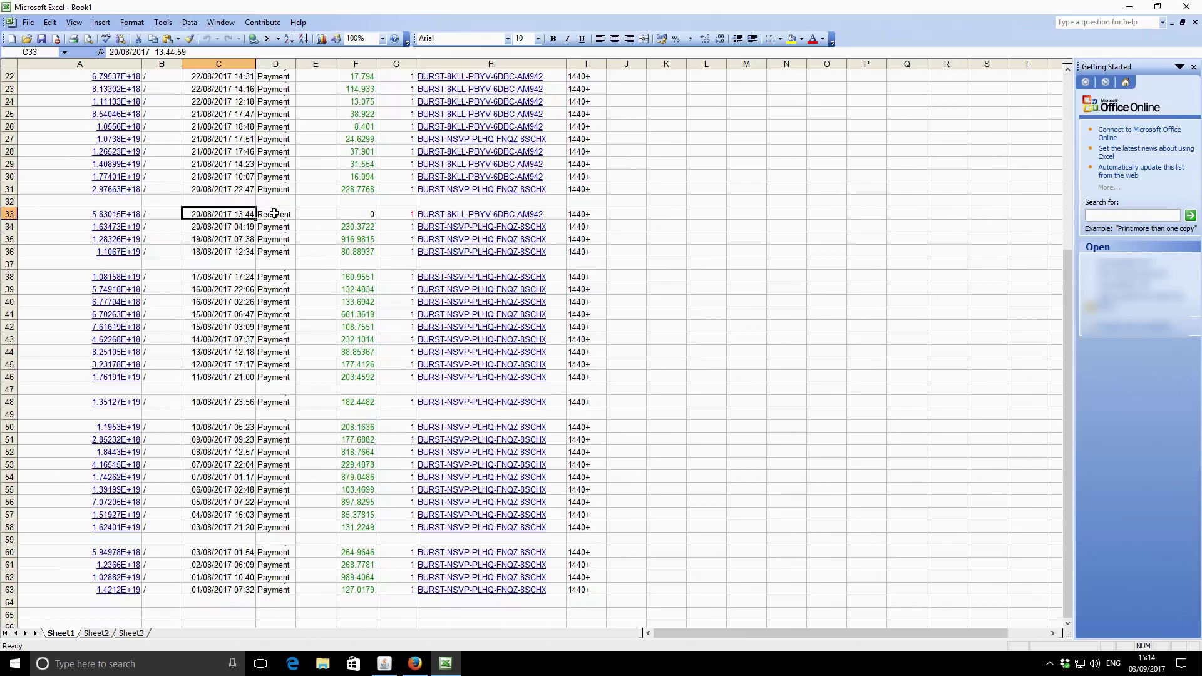
left_click(630, 213)
scroll(522, 207, "up", 4)
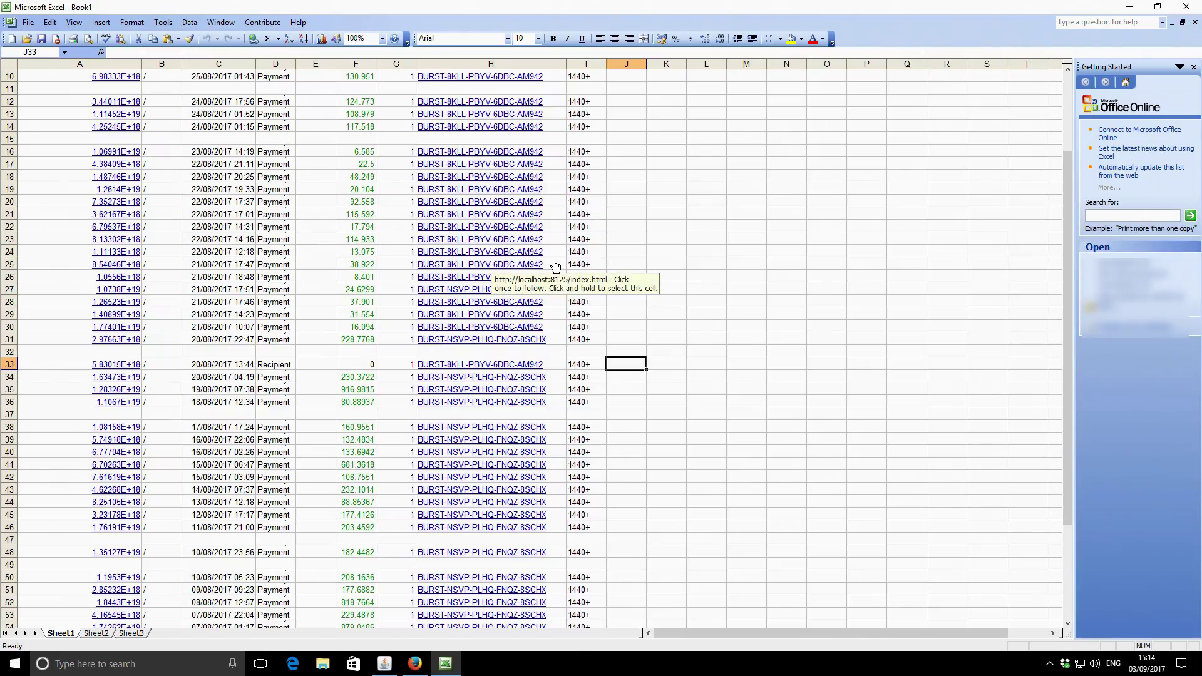
left_click(636, 352)
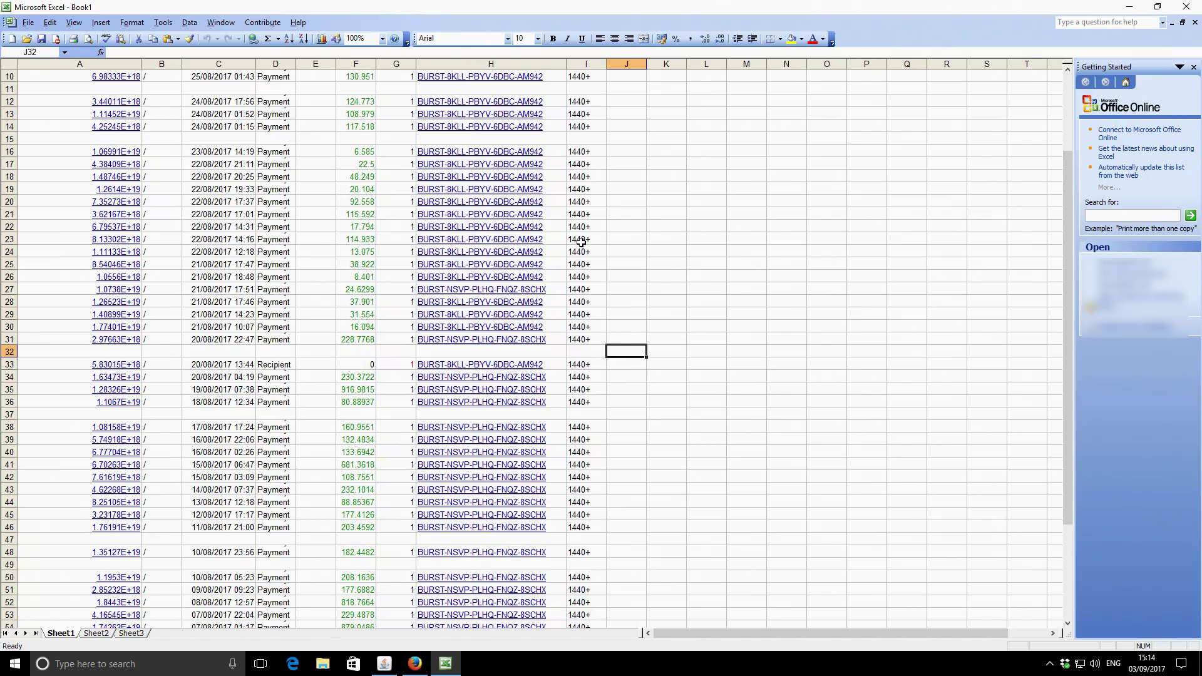
scroll(648, 333, "up", 2)
scroll(647, 333, "down", 7)
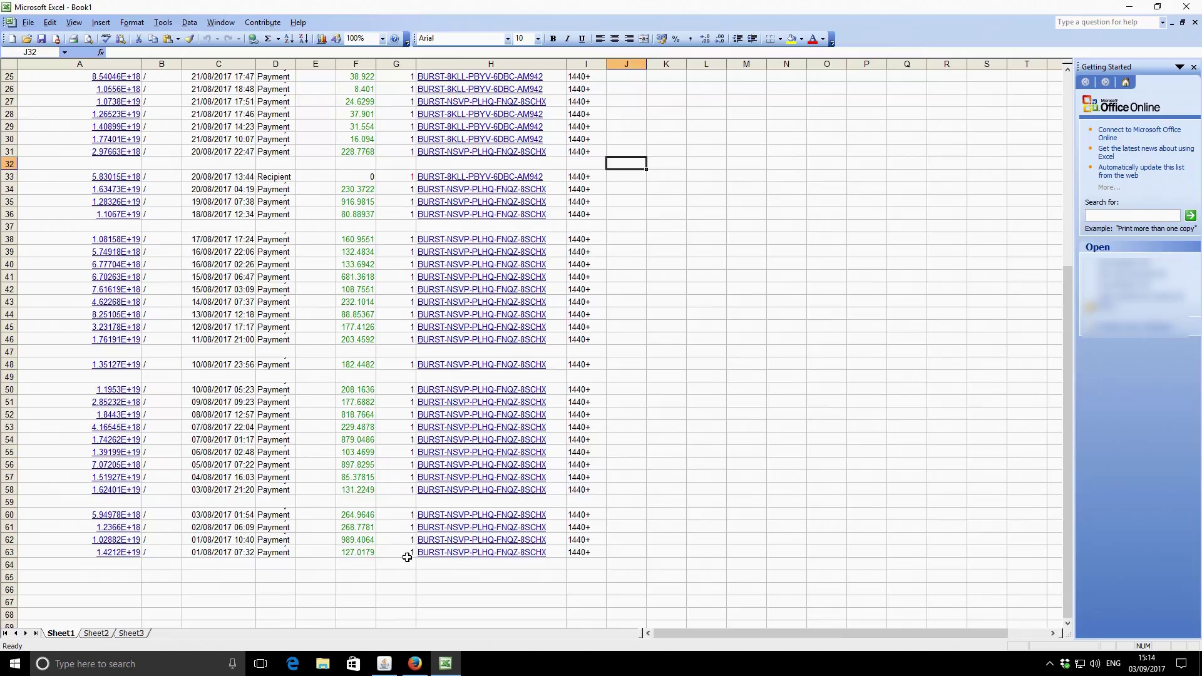
Step: Select the payment amounts from F63 up to F31 to total the earlier pool's payouts
left_click(365, 554)
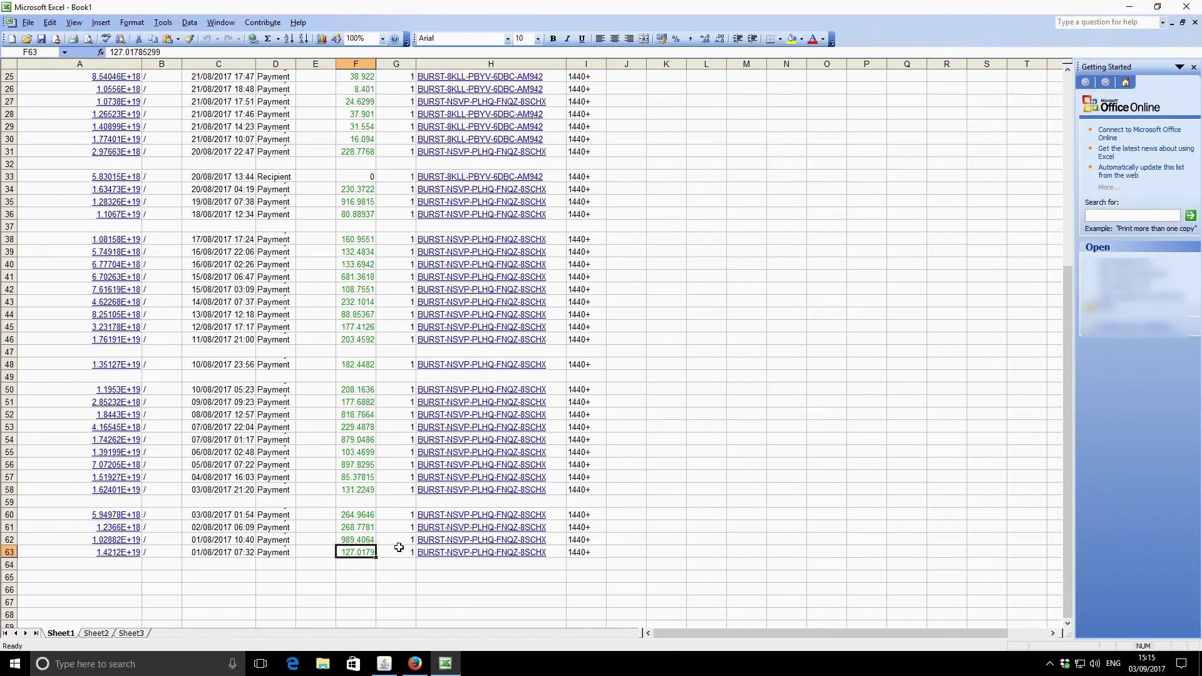
key("shift+Up")
key("shift+Up")
key("shift+Up")
key("shift+Up")
key("shift+Up")
key("shift+Up")
key("shift+Up")
key("shift+Up")
key("shift+Up")
key("shift+Up")
key("shift+Up")
key("shift+Up")
key("shift+Up")
key("shift+Up")
key("shift+Up")
key("shift+Up")
key("shift+Up")
key("shift+Up")
key("shift+Up")
key("shift+Up")
key("shift+Up")
key("shift+Up")
key("shift+Up")
key("shift+Up")
key("shift+Up")
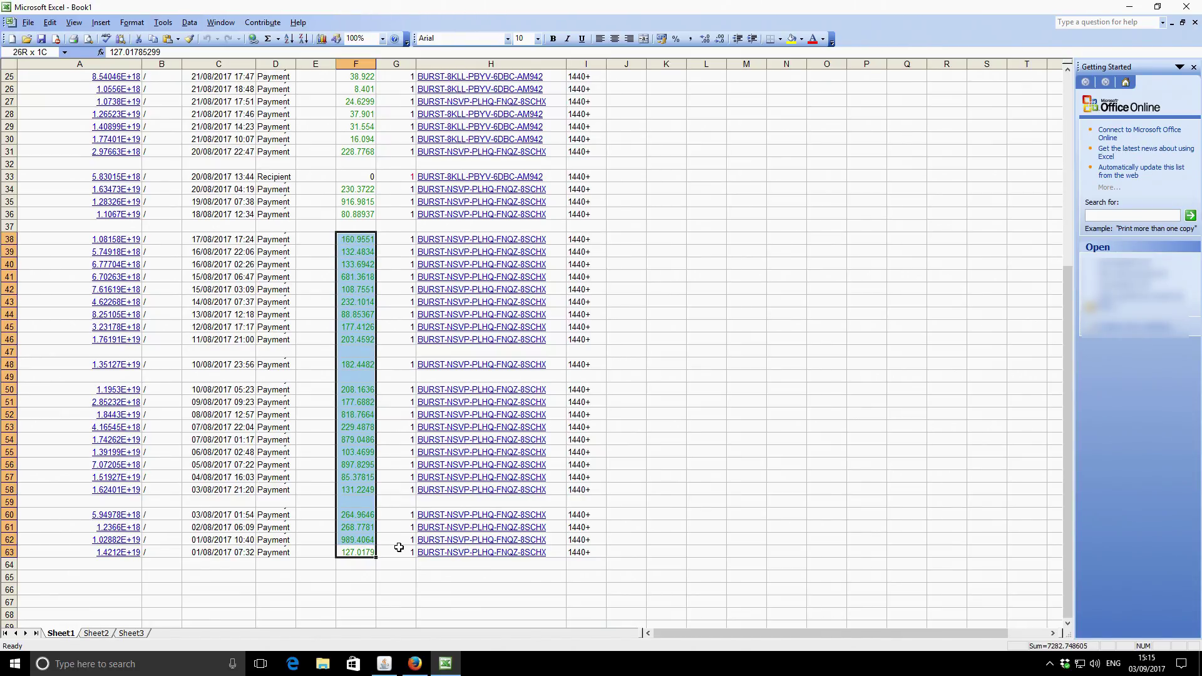
key("shift+Up")
key("shift+Up")
key("shift+Up")
key("shift+Up")
key("shift+Up")
key("shift+Up")
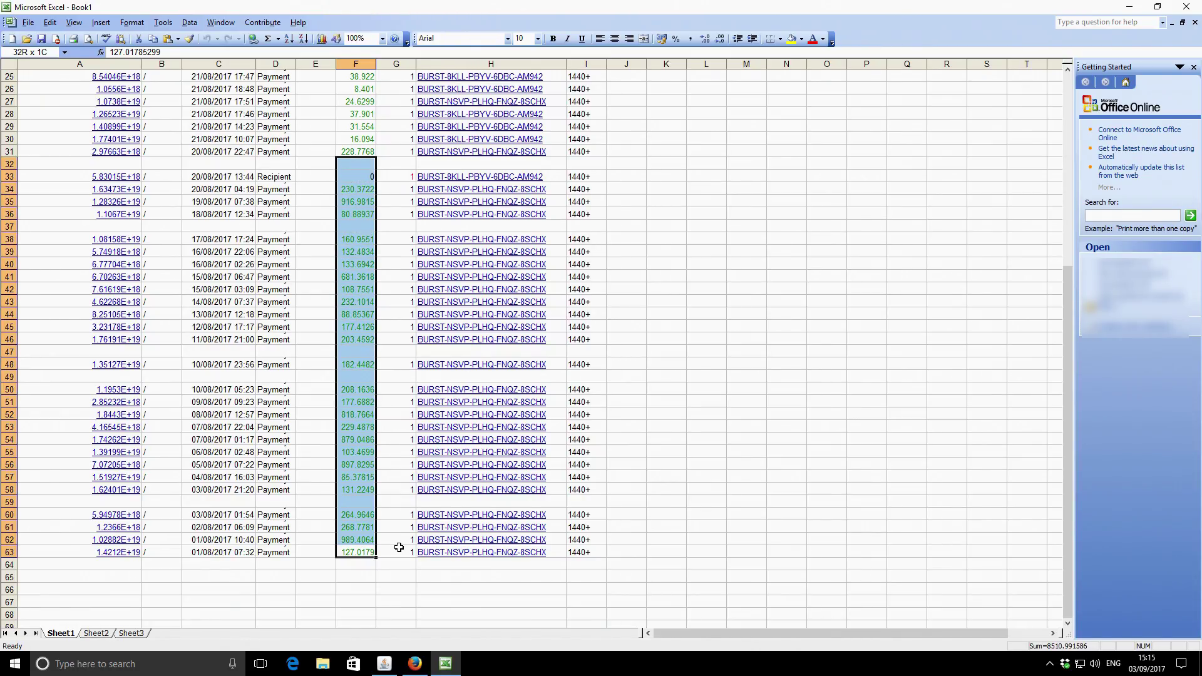
key("shift+Down")
key("shift+Up")
key("shift+Up")
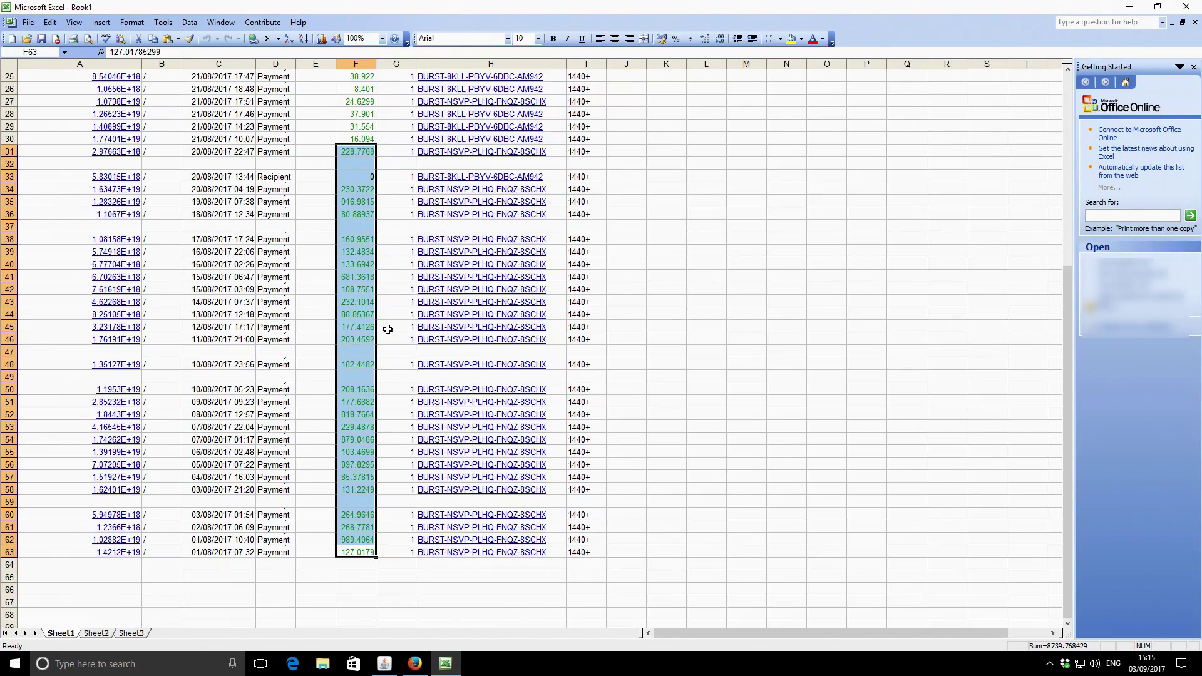
Step: Extend the amount selection up to F1 to total all payouts for August
scroll(440, 177, "up", 1)
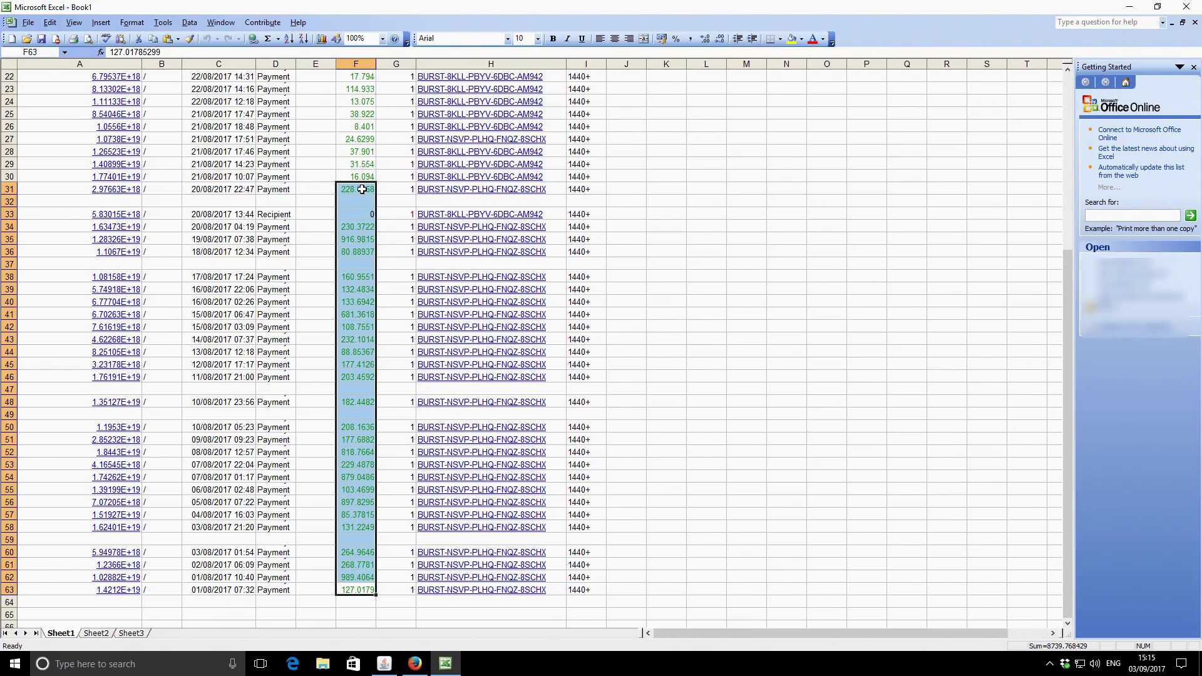
key("shift+Up")
key("shift+Up")
key("shift+Up")
key("shift+Up")
key("shift+Up")
key("shift+Up")
key("shift+Up")
key("shift+Up")
key("shift+Up")
key("shift+Up")
key("shift+Up")
key("shift+Up")
key("shift+Up")
key("shift+Up")
key("shift+Up")
key("shift+Up")
key("shift+Up")
key("shift+Up")
key("shift+Up")
key("shift+Up")
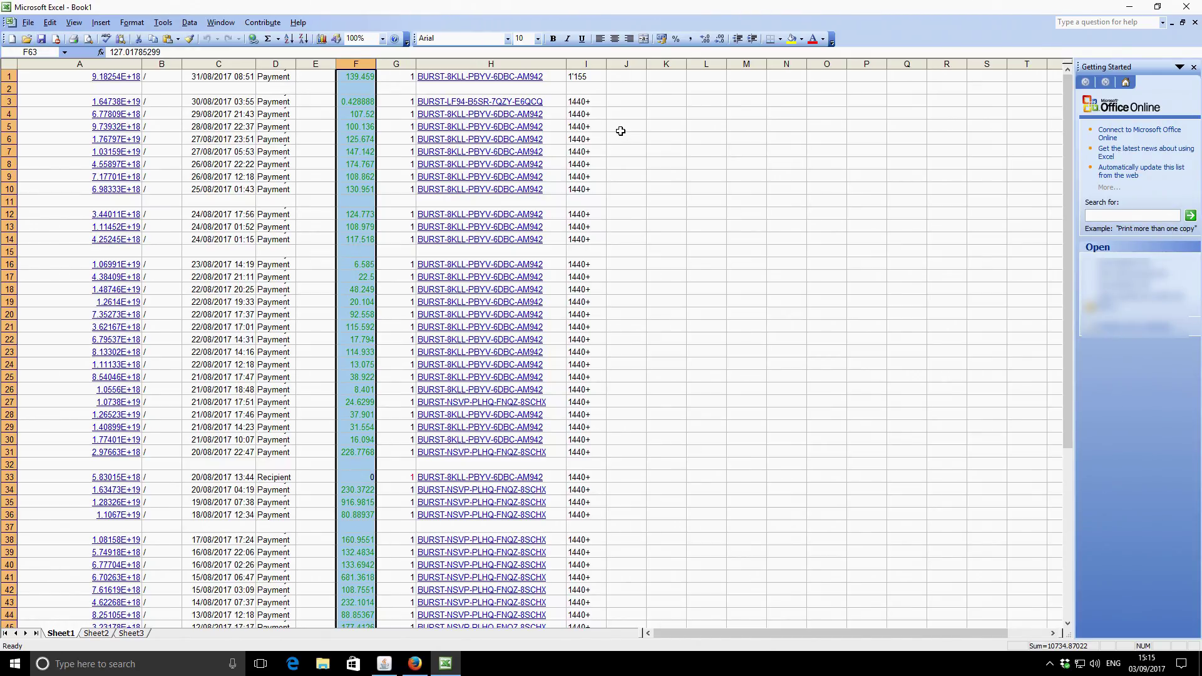
Step: Open the Calculator and enter the August payout total of 10,734
key("XF86Calculator")
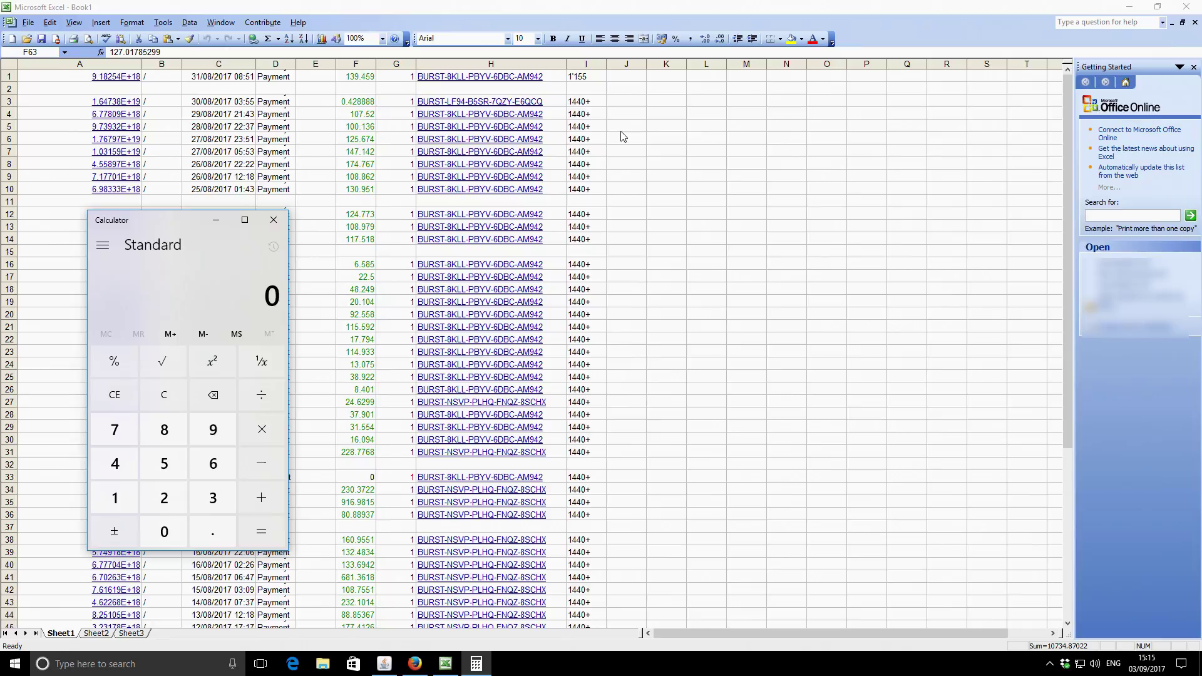
type("10,734")
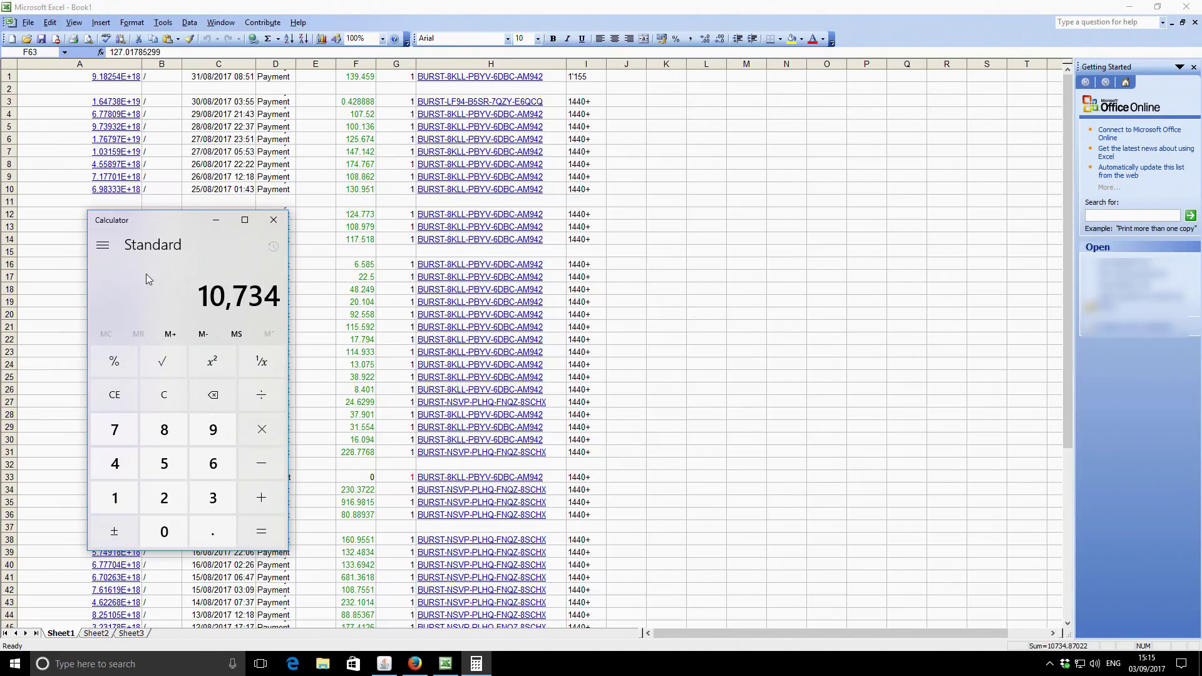
Step: Switch to the wallet in Firefox and review the blocks forged by this account, comparing them with the list of all blocks
left_click(415, 663)
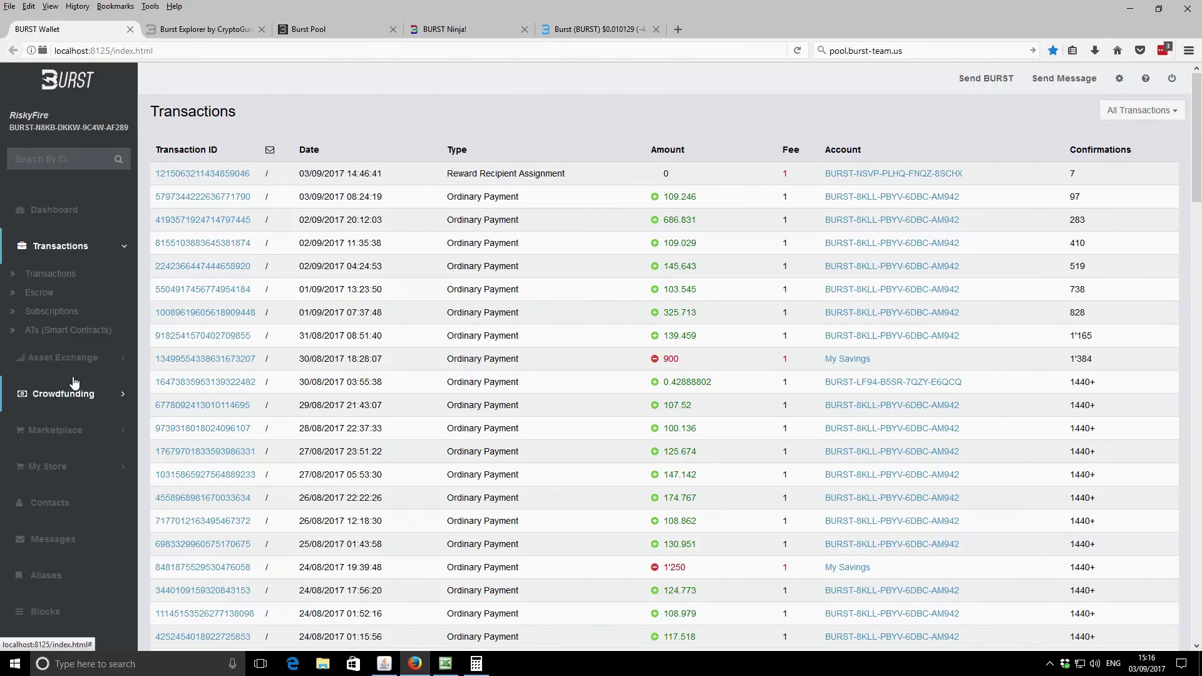
left_click(47, 614)
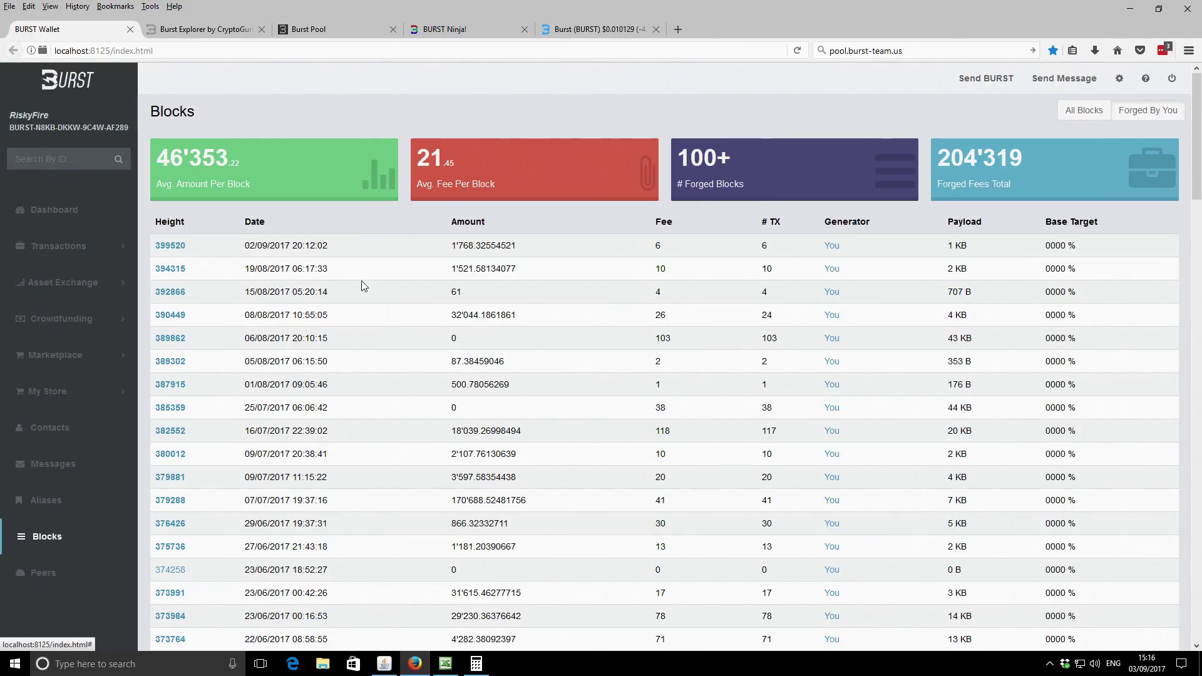
left_click(1081, 112)
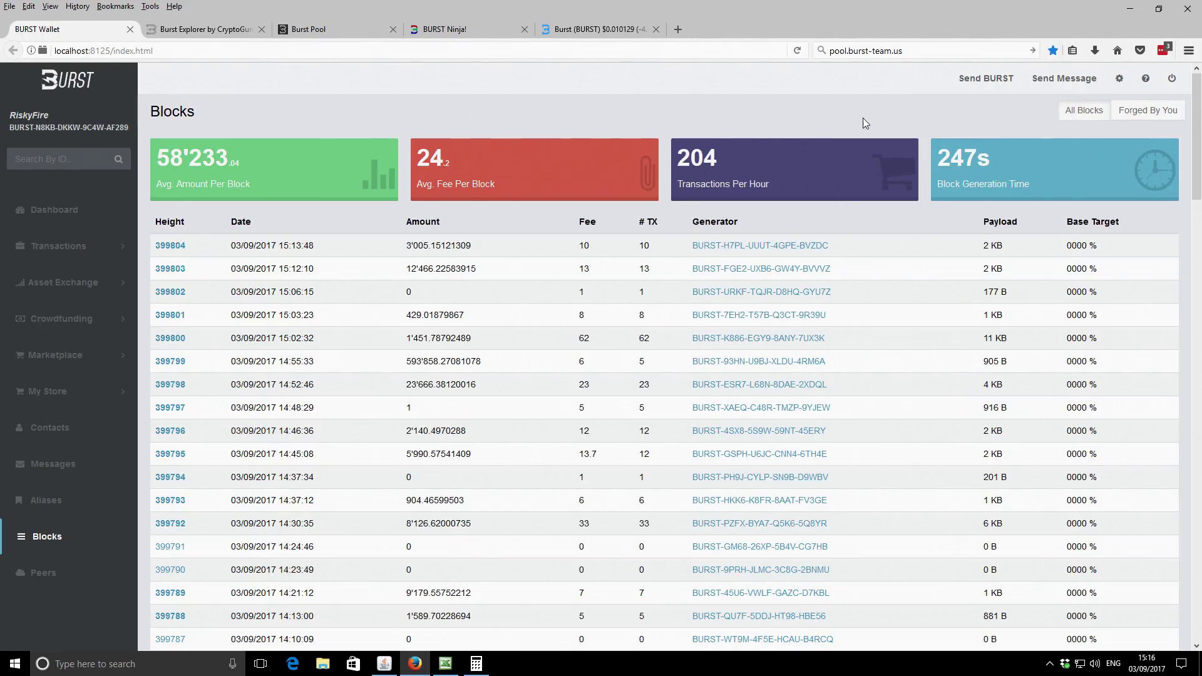
left_click(1153, 116)
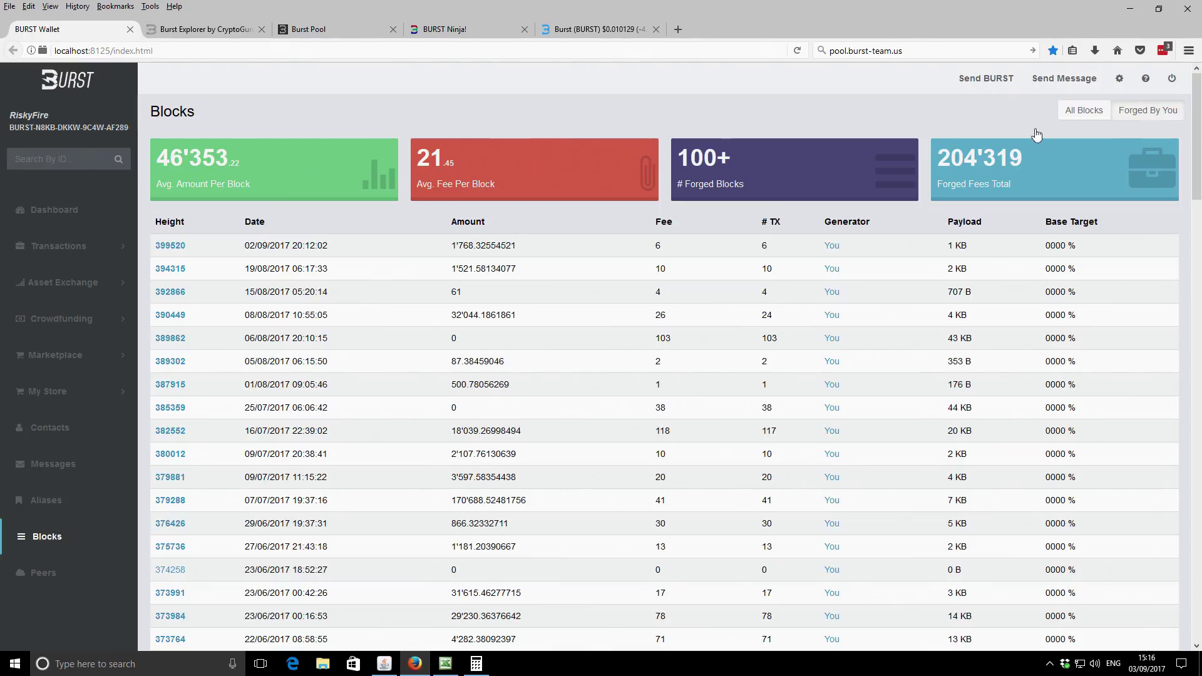
scroll(301, 307, "down", 2)
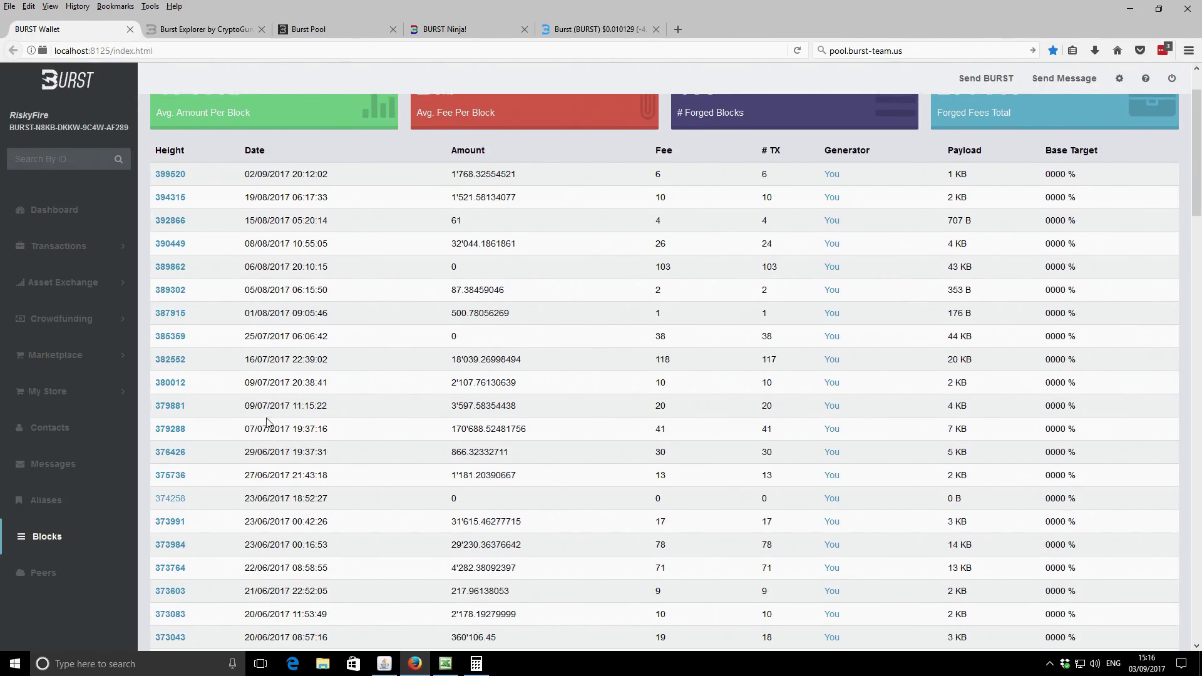
Step: Examine the forged blocks for August, highlighting the dates of the first on 01/08/2017 and the last on 19/08/2017
scroll(269, 416, "up", 2)
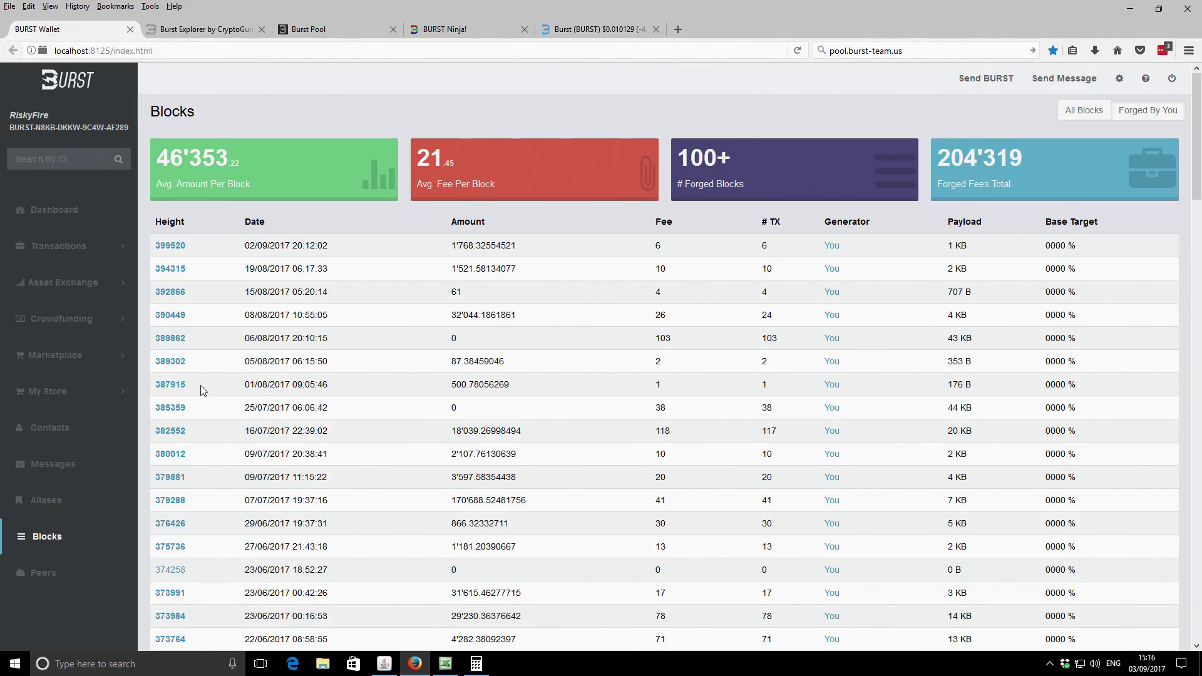
left_click_drag(245, 384, 332, 391)
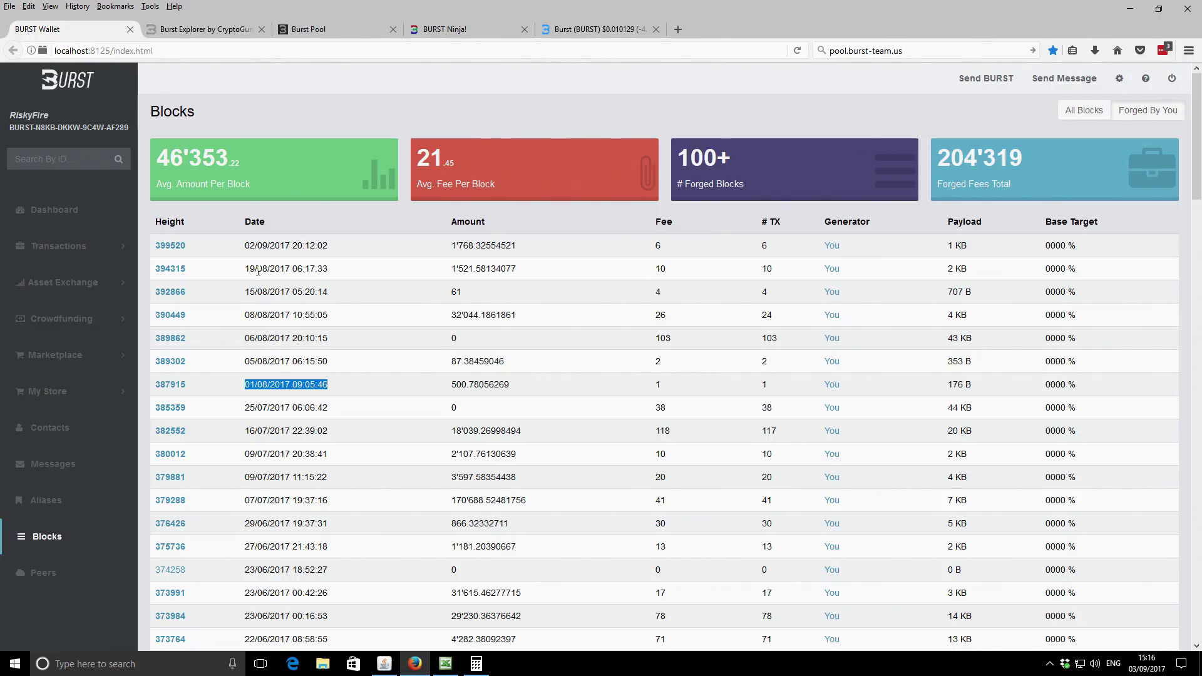
left_click_drag(245, 269, 330, 276)
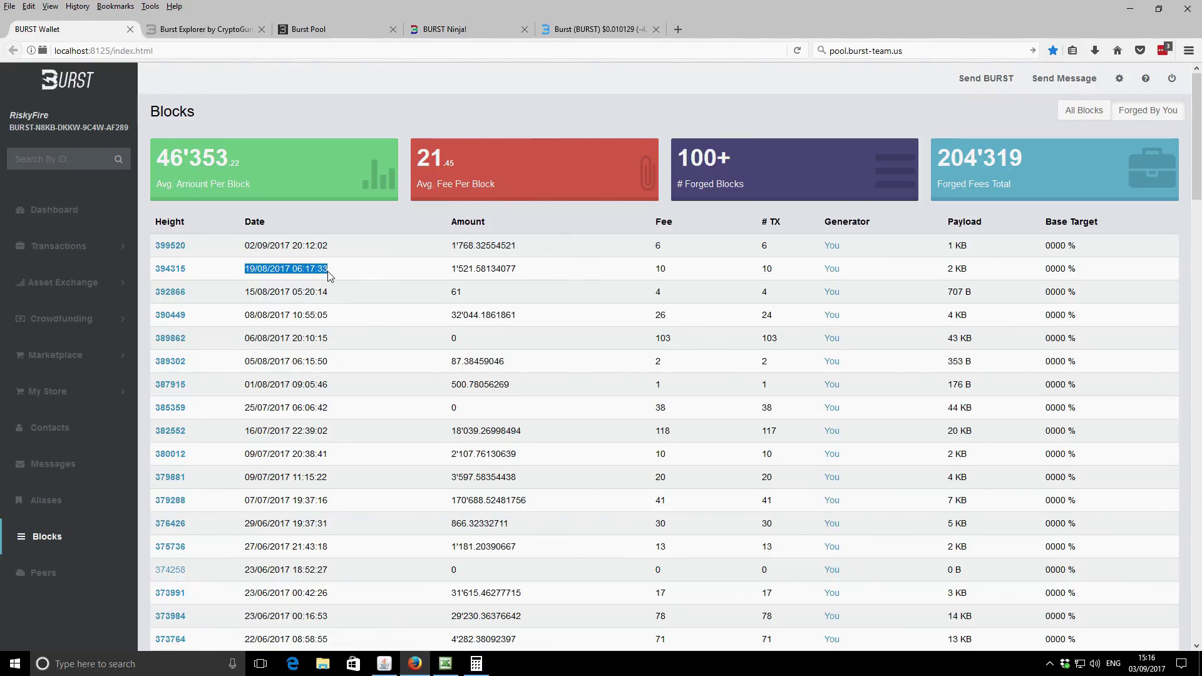
Step: Switch to Excel to review the payout amounts, check the entered total in the Calculator, and return to the forged blocks in Firefox
left_click(446, 663)
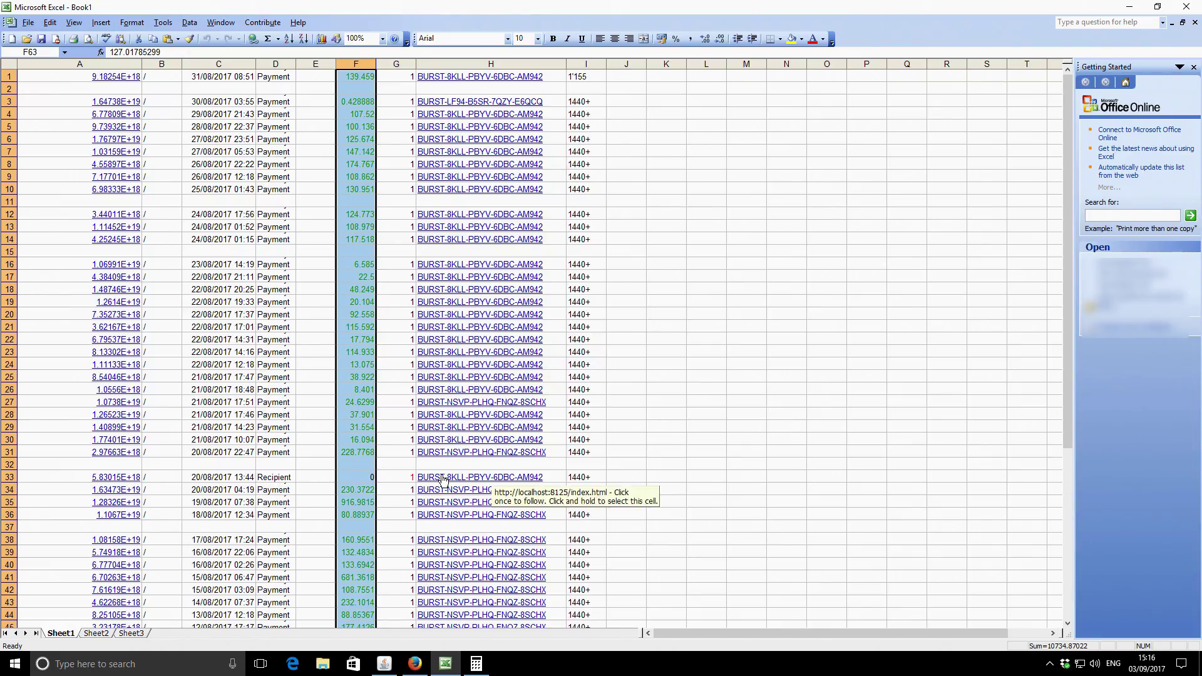
left_click(477, 665)
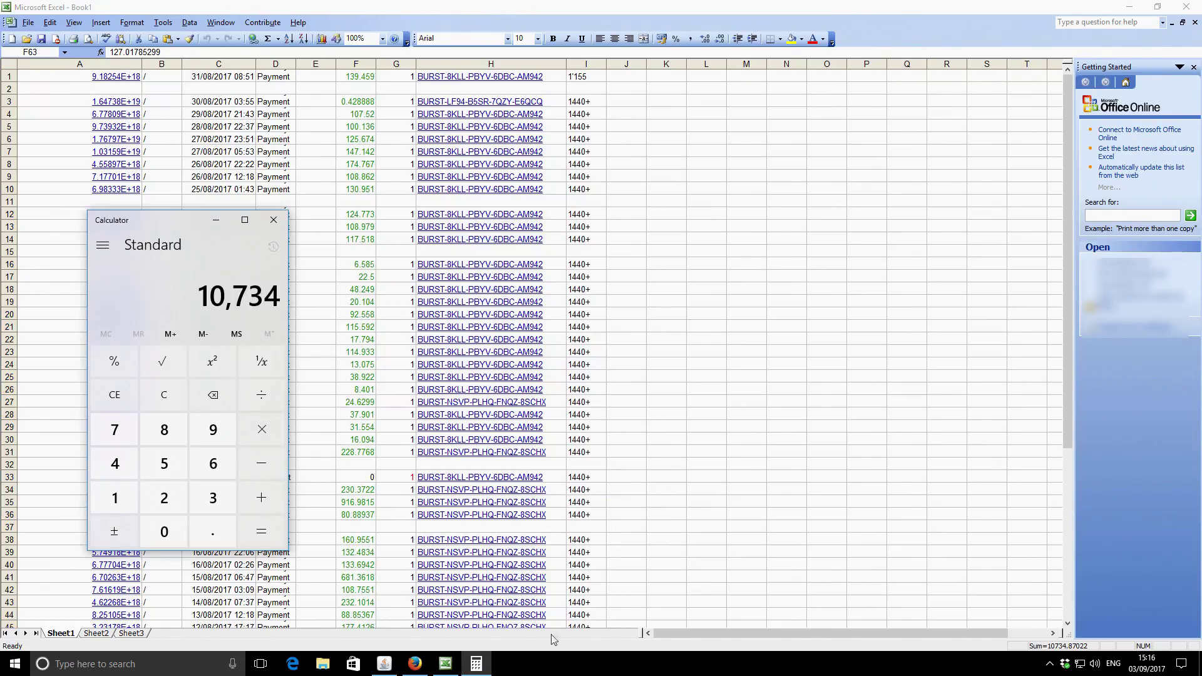
left_click(415, 665)
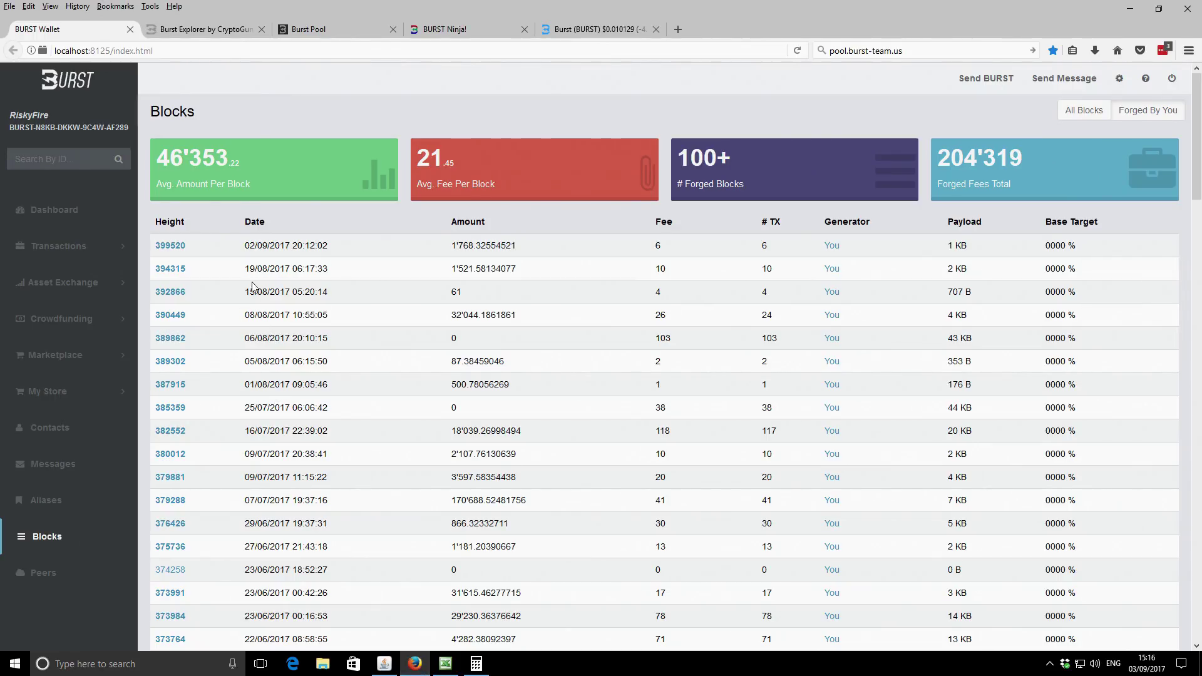
Step: Compare the dates of the two most recent forged blocks by highlighting 19/08/2017 and 02/09/2017
left_click_drag(246, 271, 338, 270)
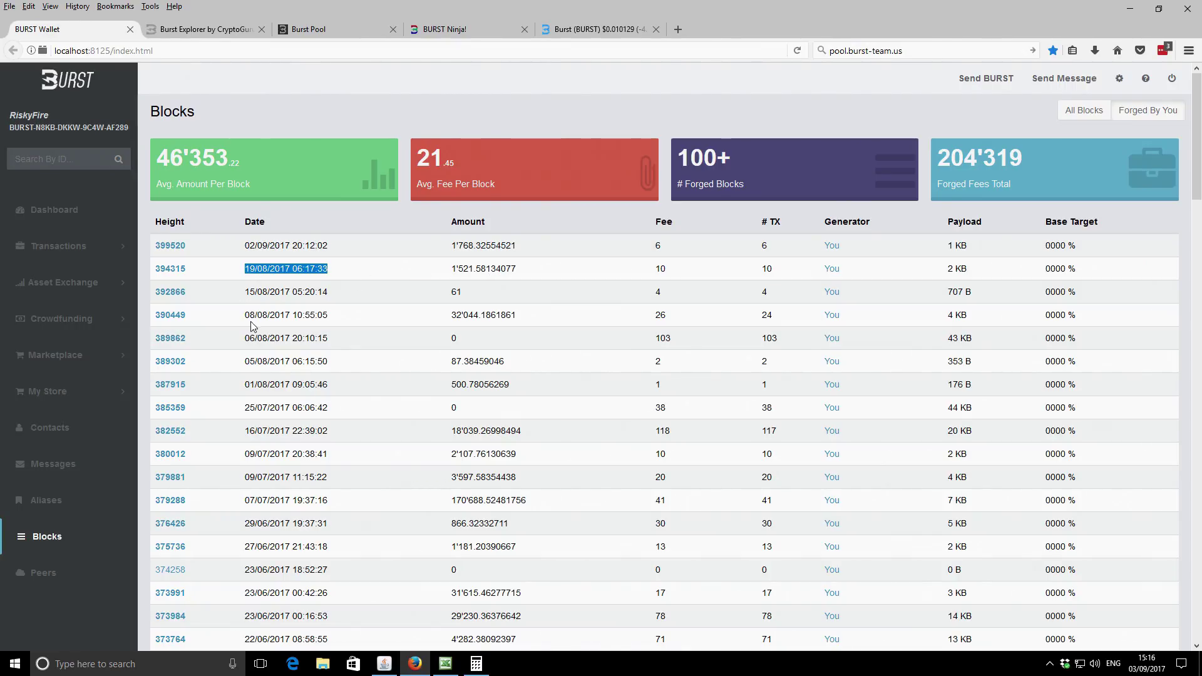
left_click(326, 246)
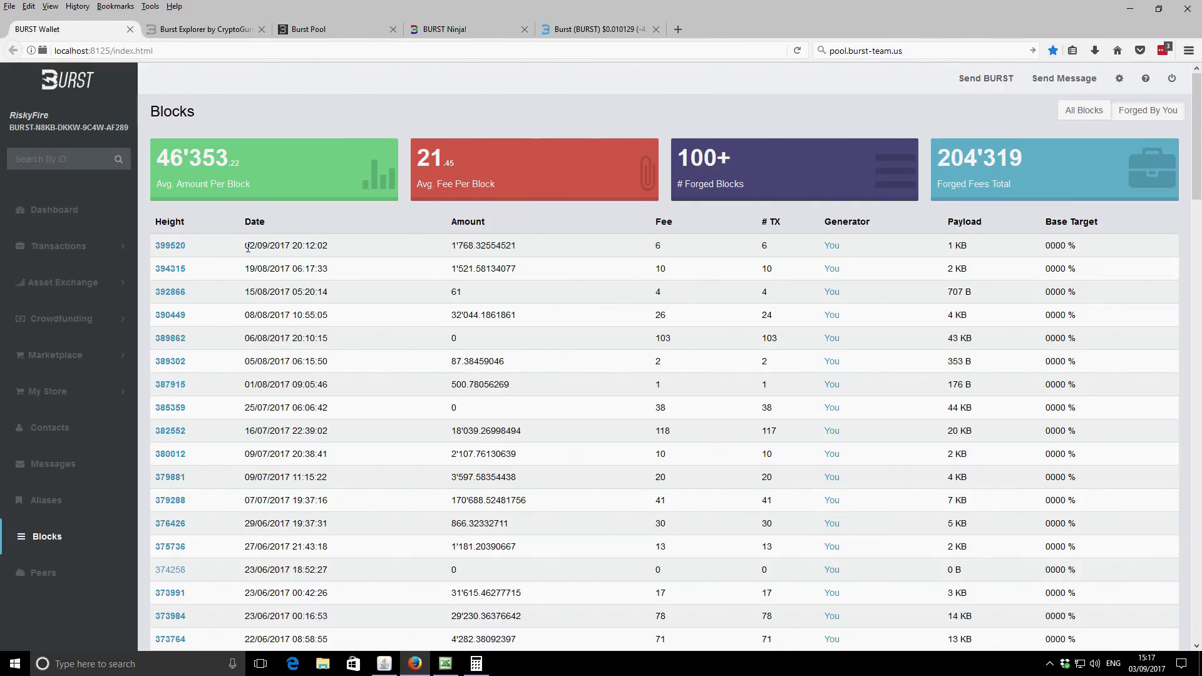
left_click_drag(245, 245, 334, 253)
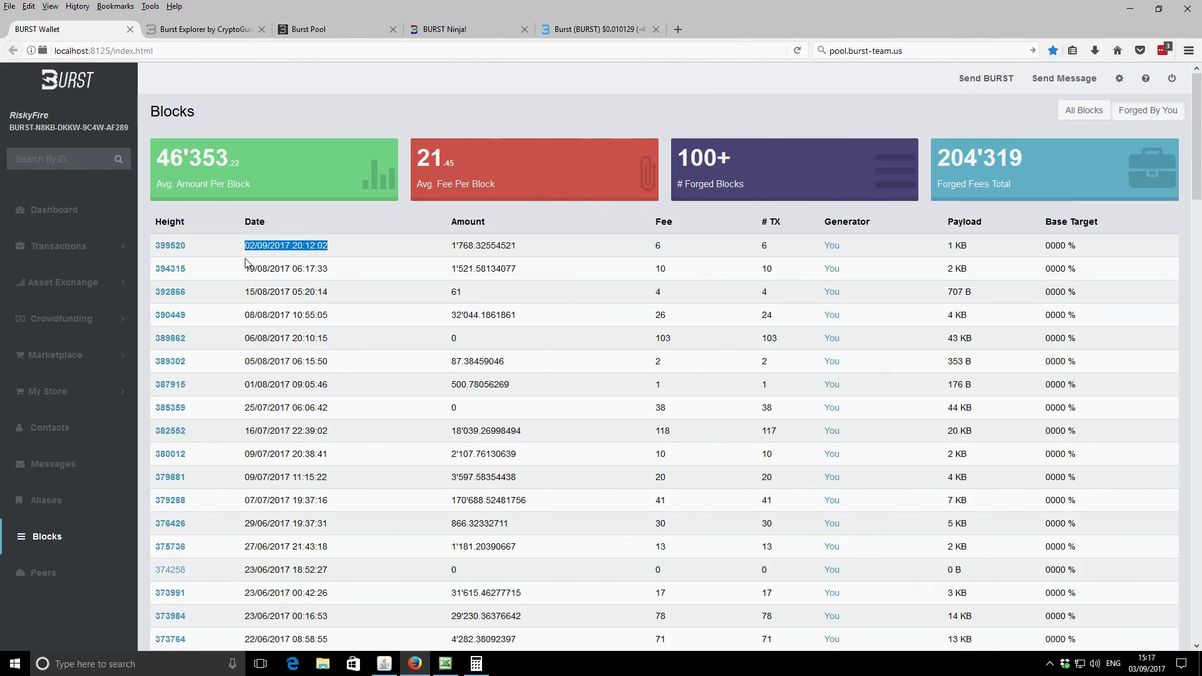
left_click(336, 274)
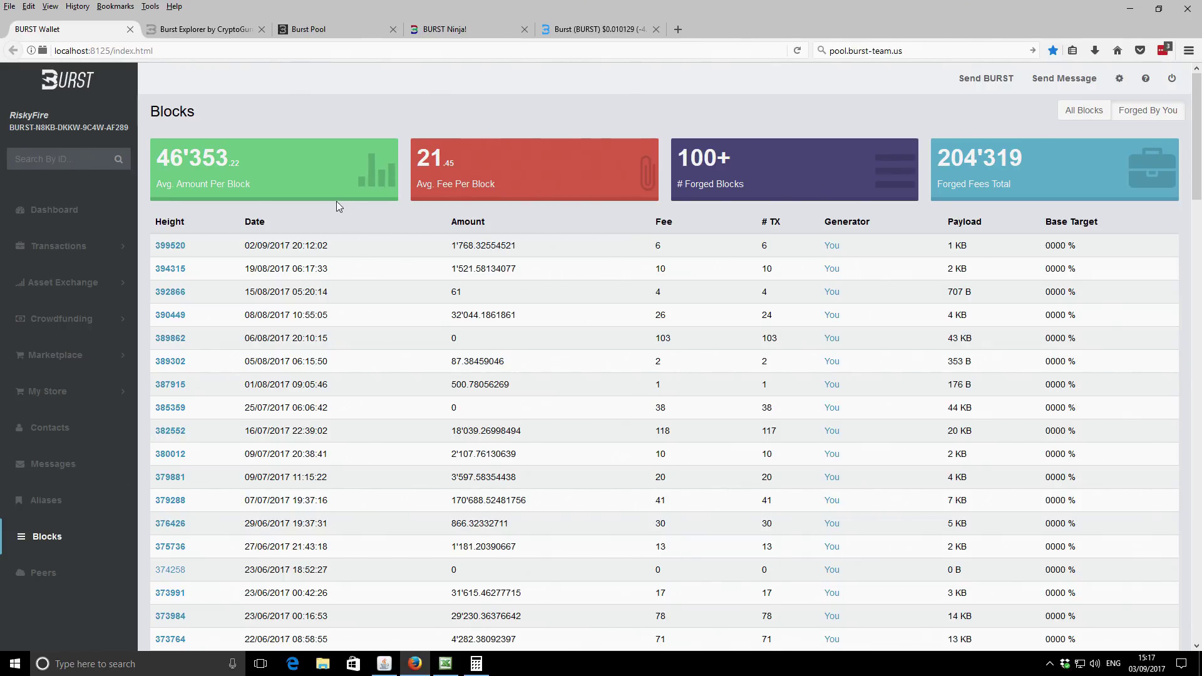
Step: Look over the Burst Explorer and Burst Pool pages, and read the forum announcement "PoCC Pool Public Use Discouragement"
left_click(212, 31)
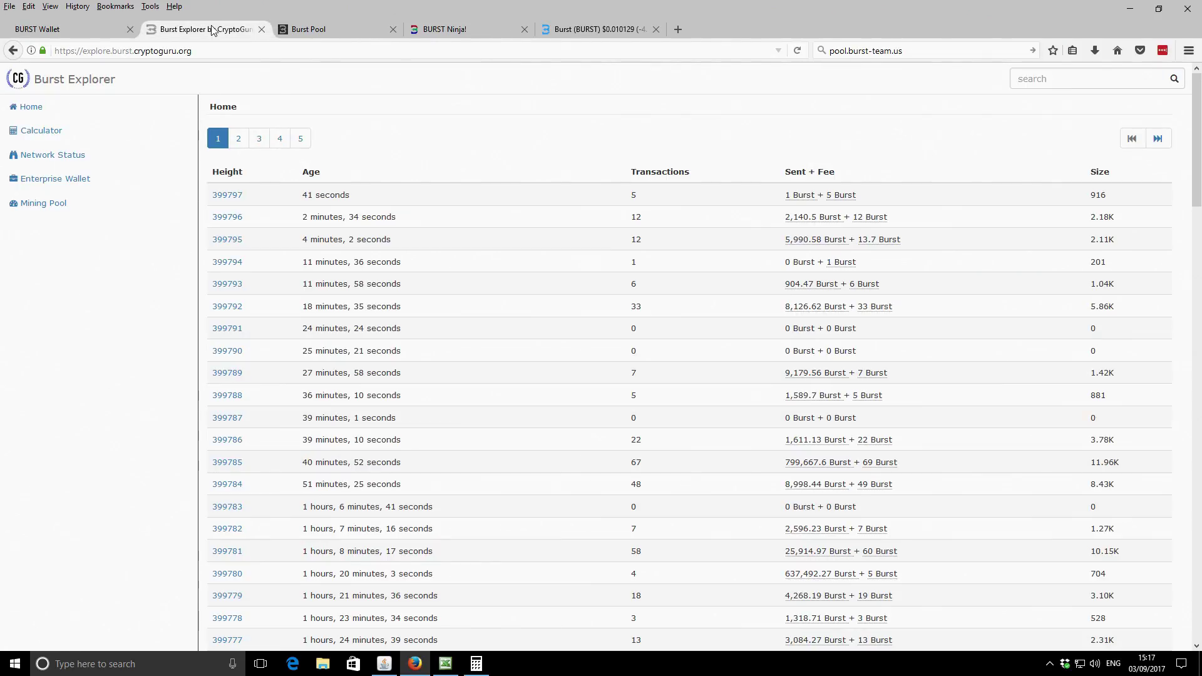
left_click(356, 29)
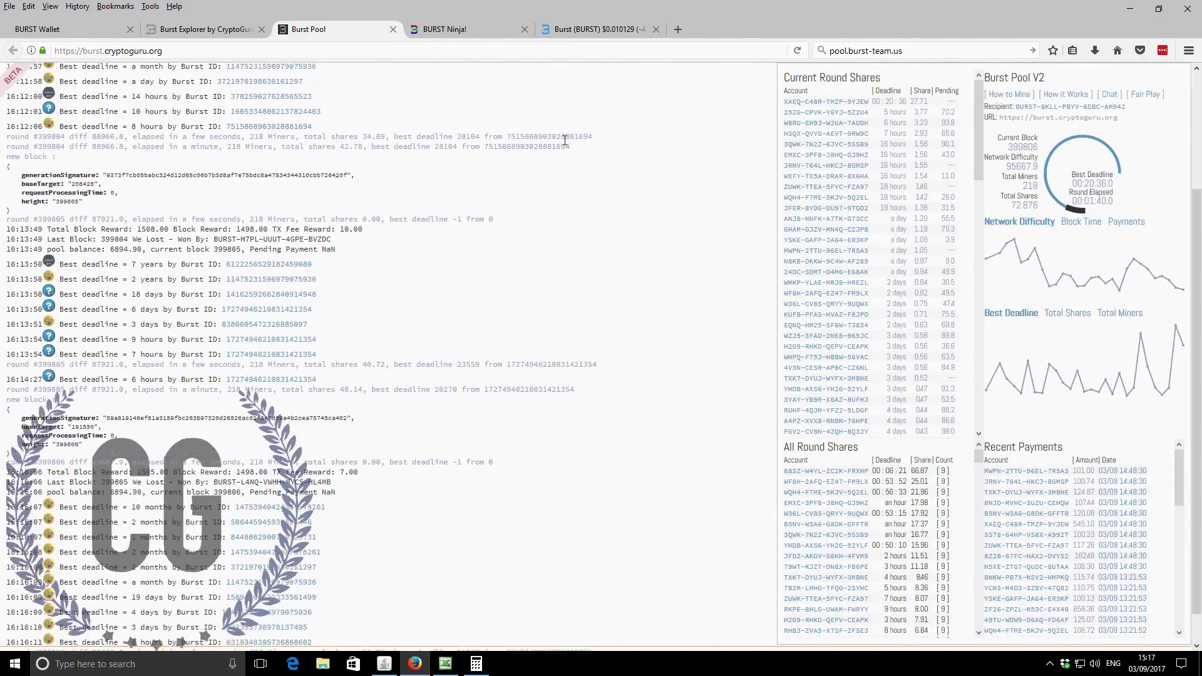
scroll(565, 140, "up", 3)
double_click(1056, 108)
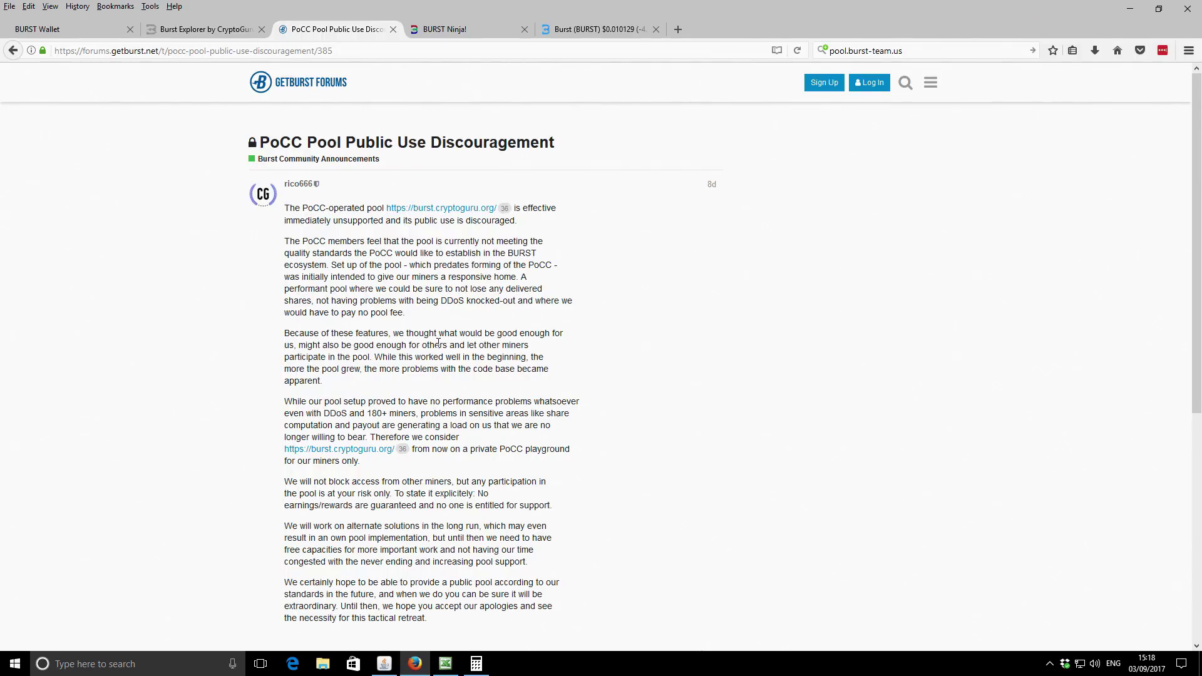
scroll(442, 344, "down", 6)
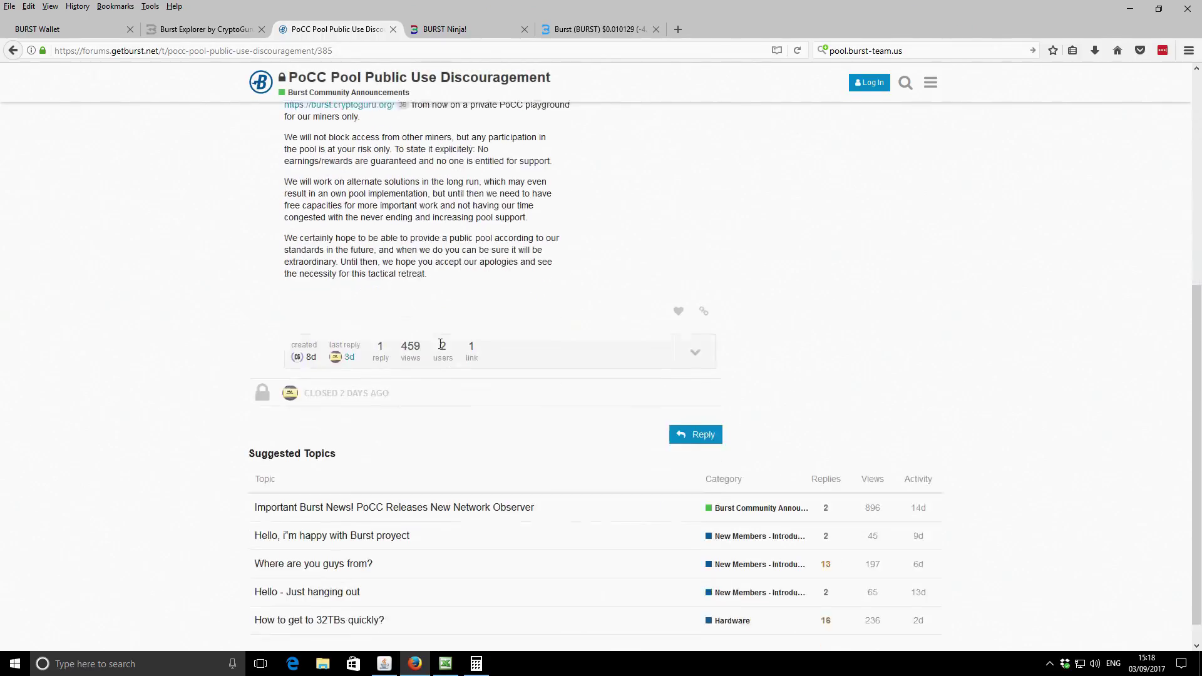
scroll(326, 360, "up", 5)
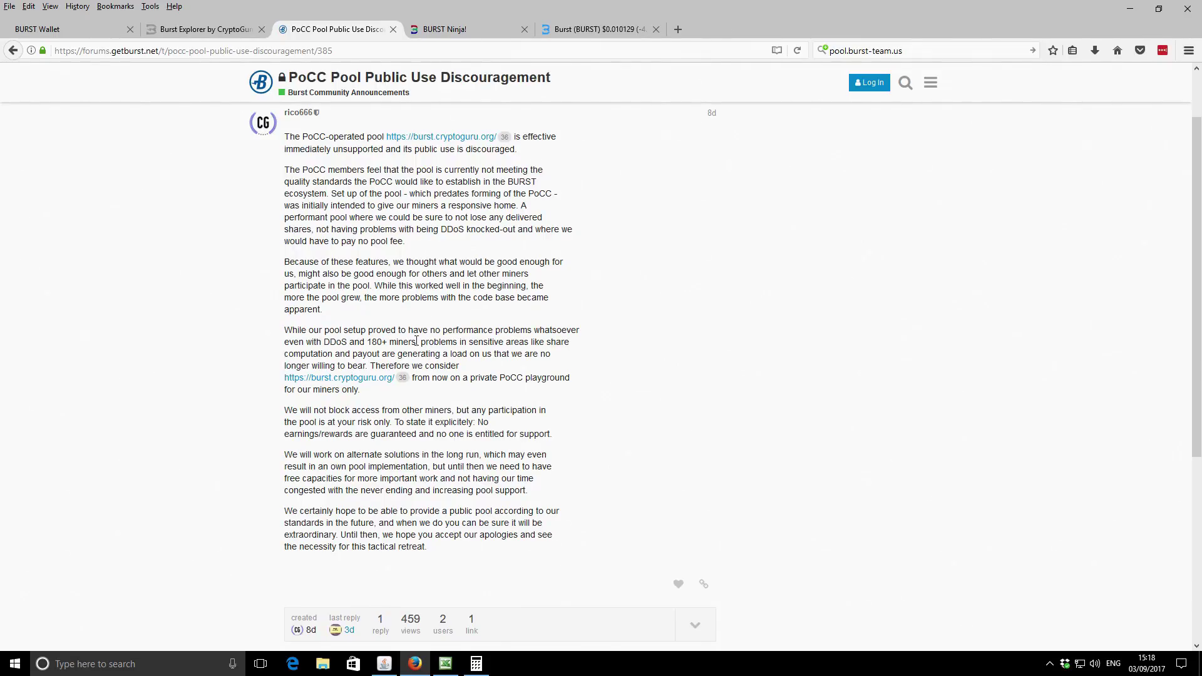
scroll(432, 353, "up", 2)
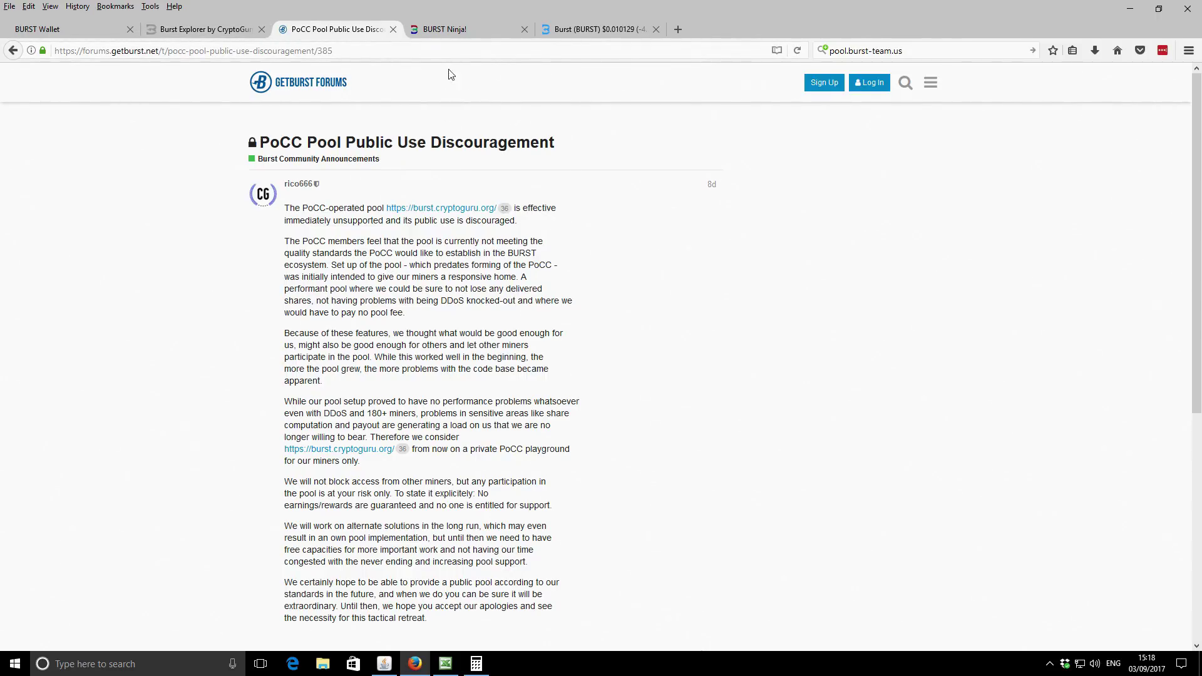
Step: View the BURST Ninja pool's statistics and current block shares
left_click(448, 28)
scroll(344, 280, "down", 2)
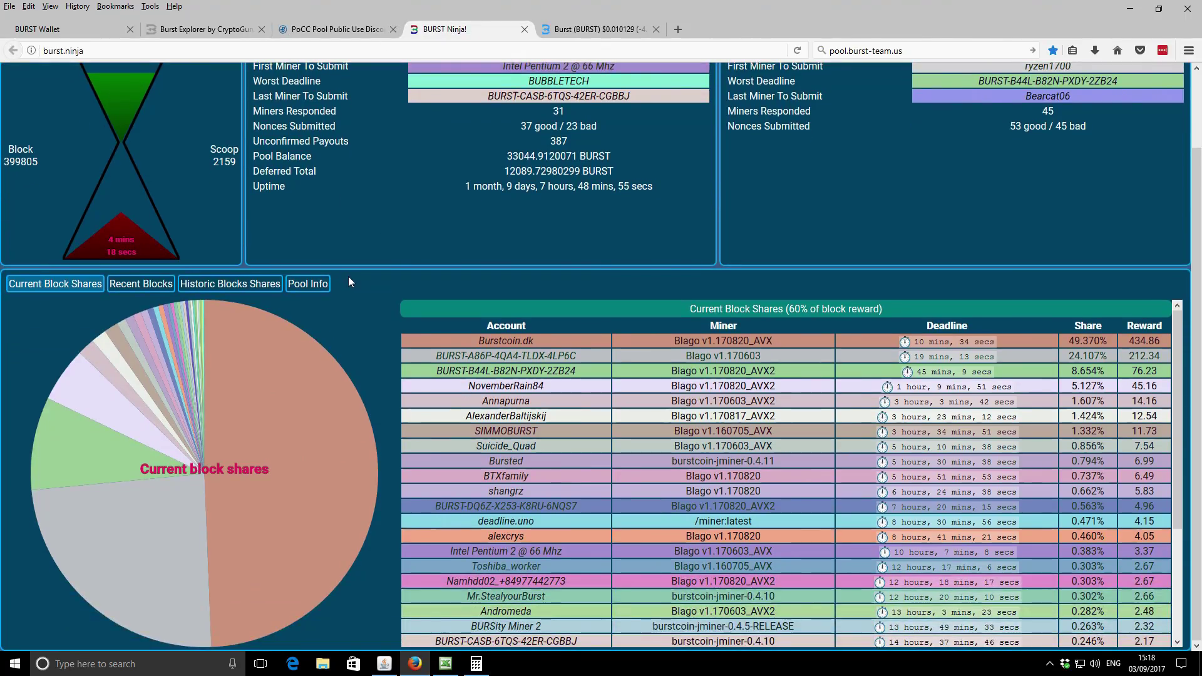
scroll(493, 209, "up", 2)
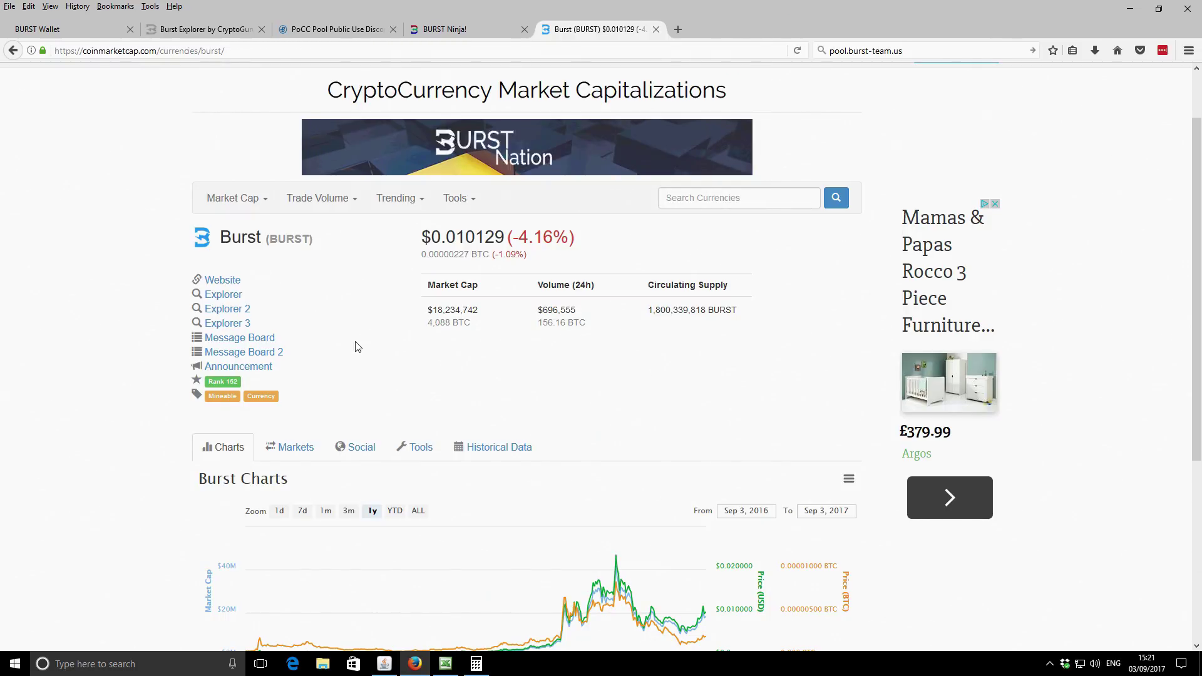
Step: Examine Burst's price chart on CoinMarketCap with the range set to 3m, along with its current price
scroll(358, 347, "down", 3)
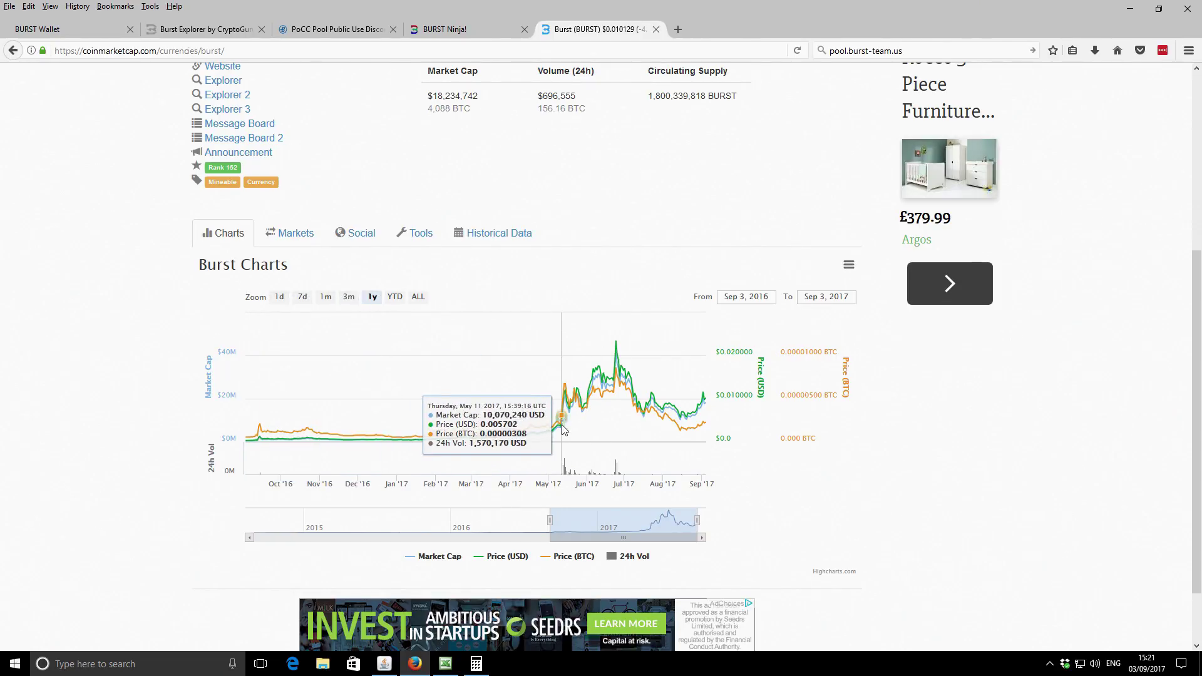
left_click(348, 299)
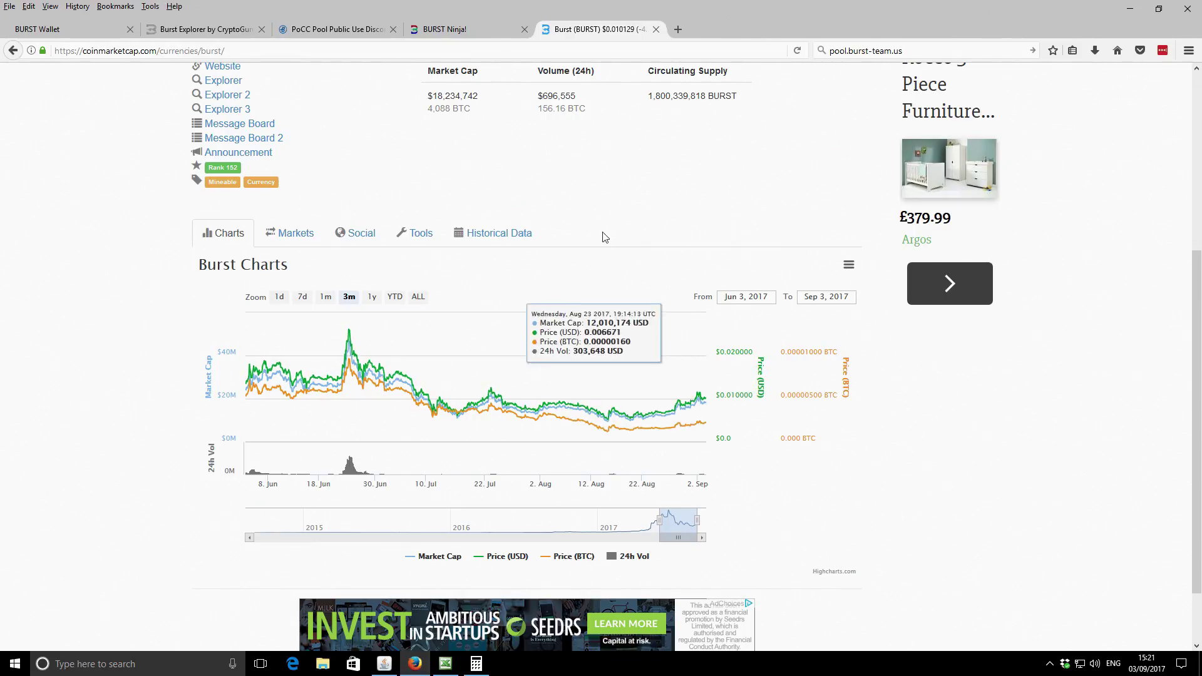
scroll(595, 250, "up", 4)
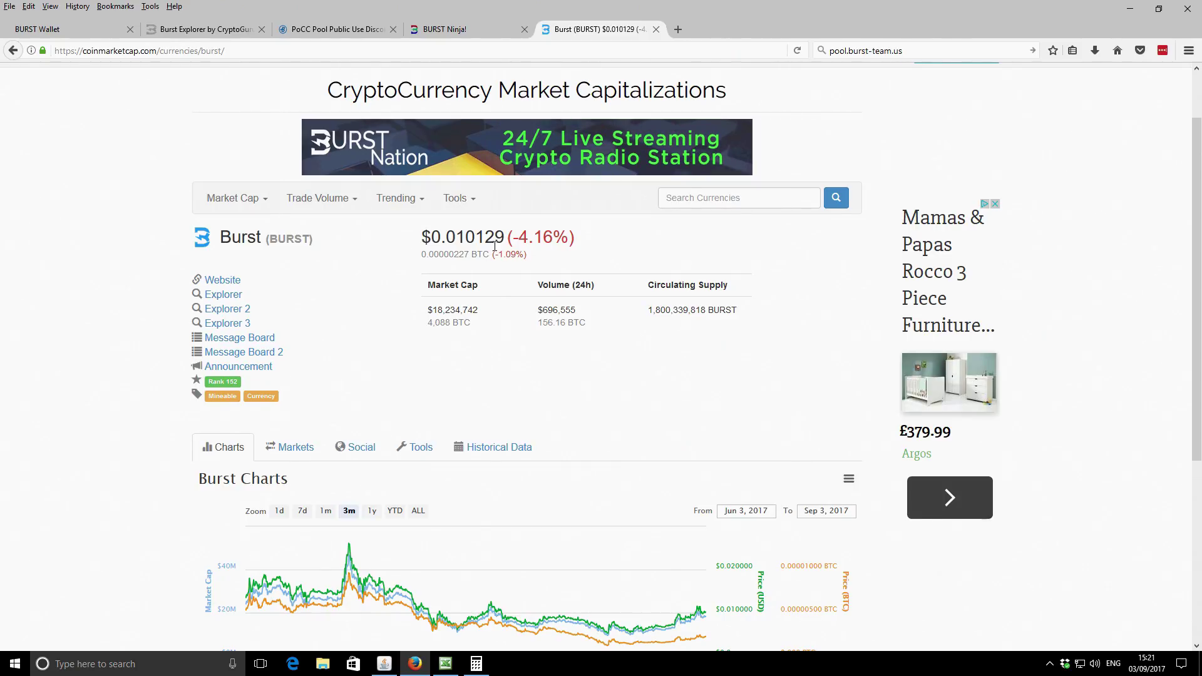
scroll(649, 419, "down", 1)
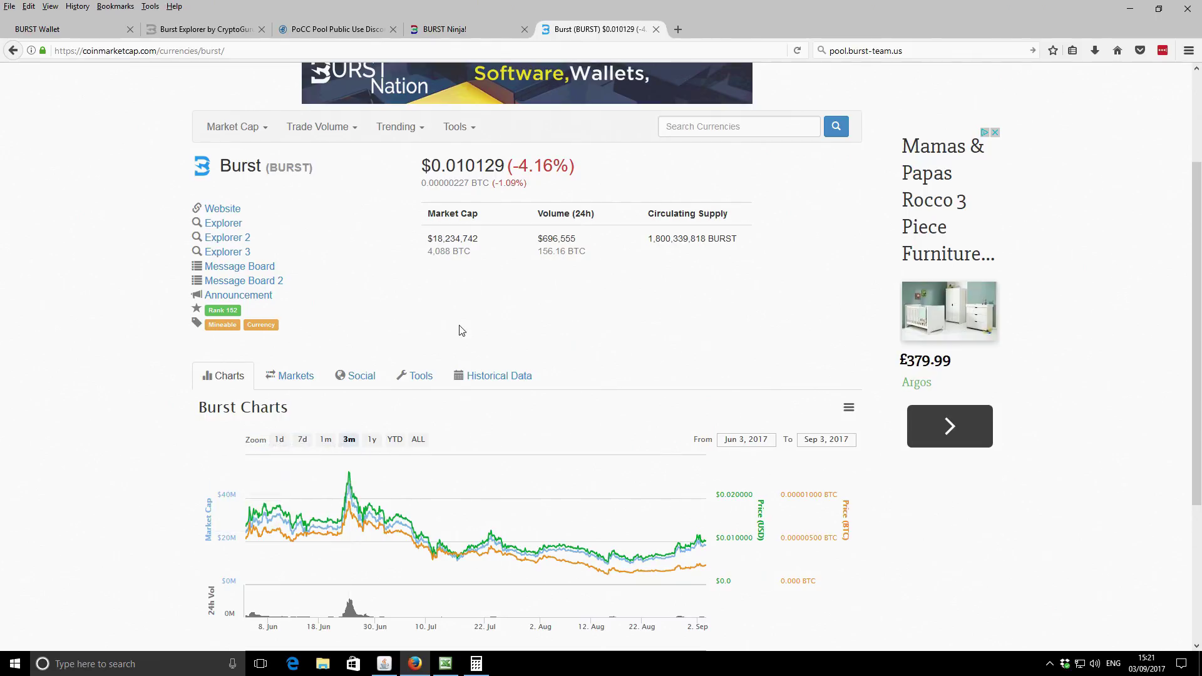
scroll(464, 329, "up", 2)
scroll(464, 329, "up", 2)
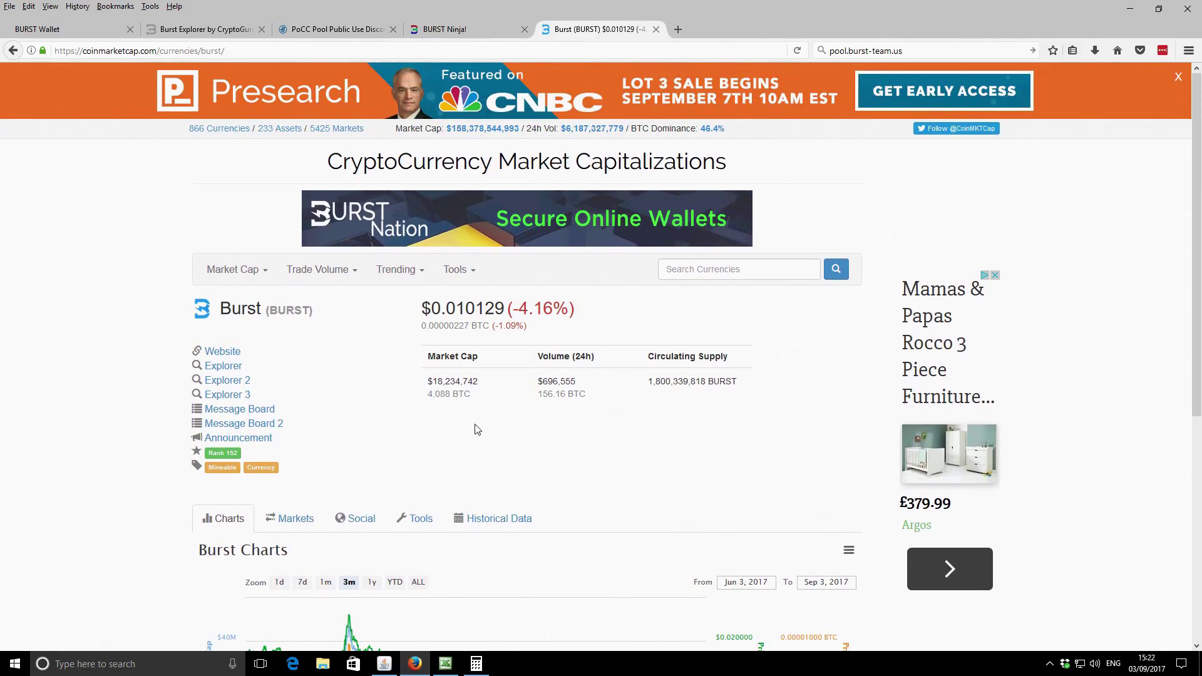
scroll(545, 498, "down", 2)
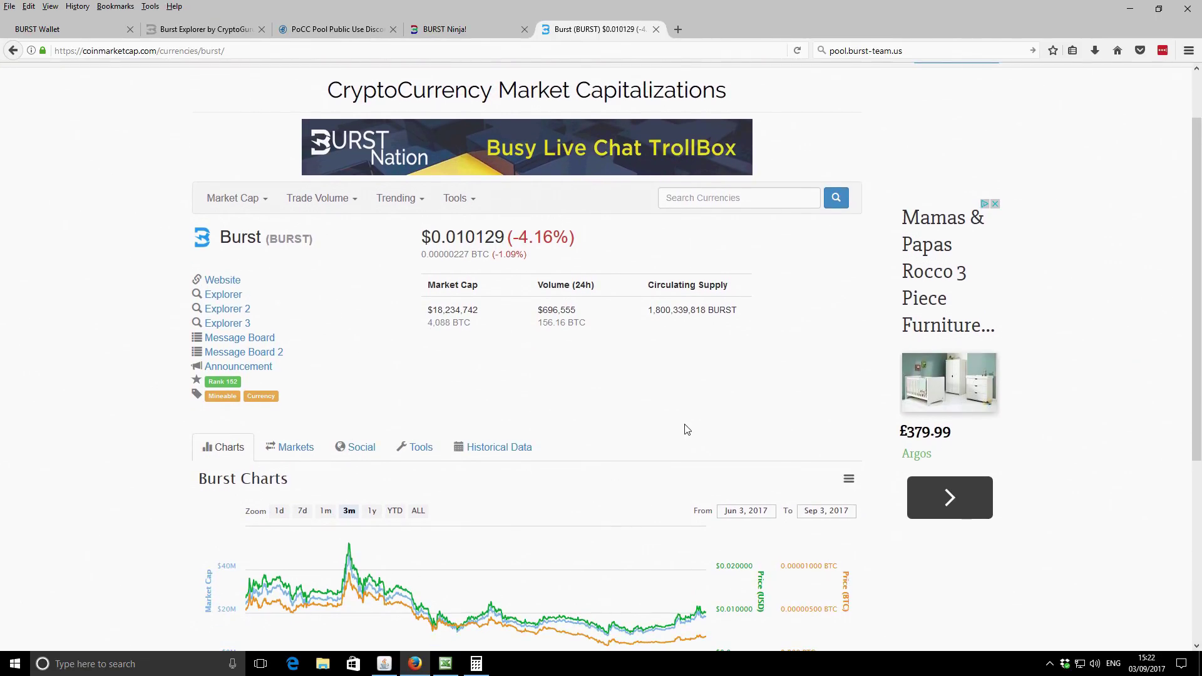
Step: Check the payout total in the Calculator and copy the Burst dollar price, 0.010129, from CoinMarketCap
left_click(477, 667)
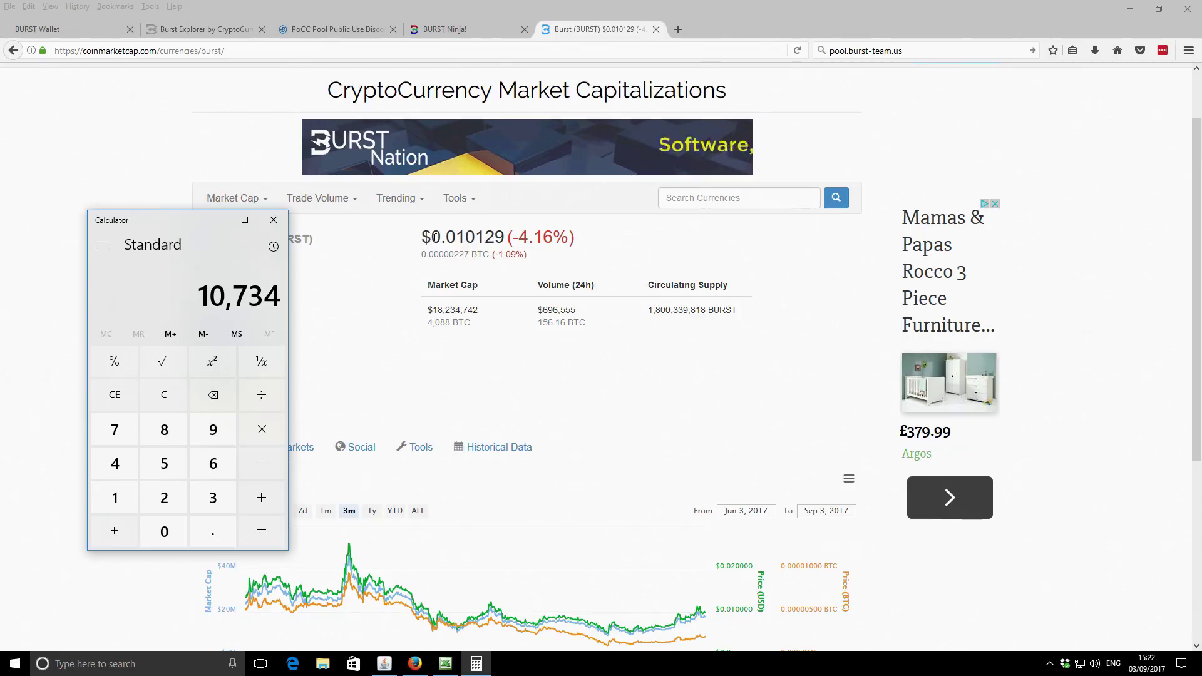
left_click_drag(431, 238, 505, 239)
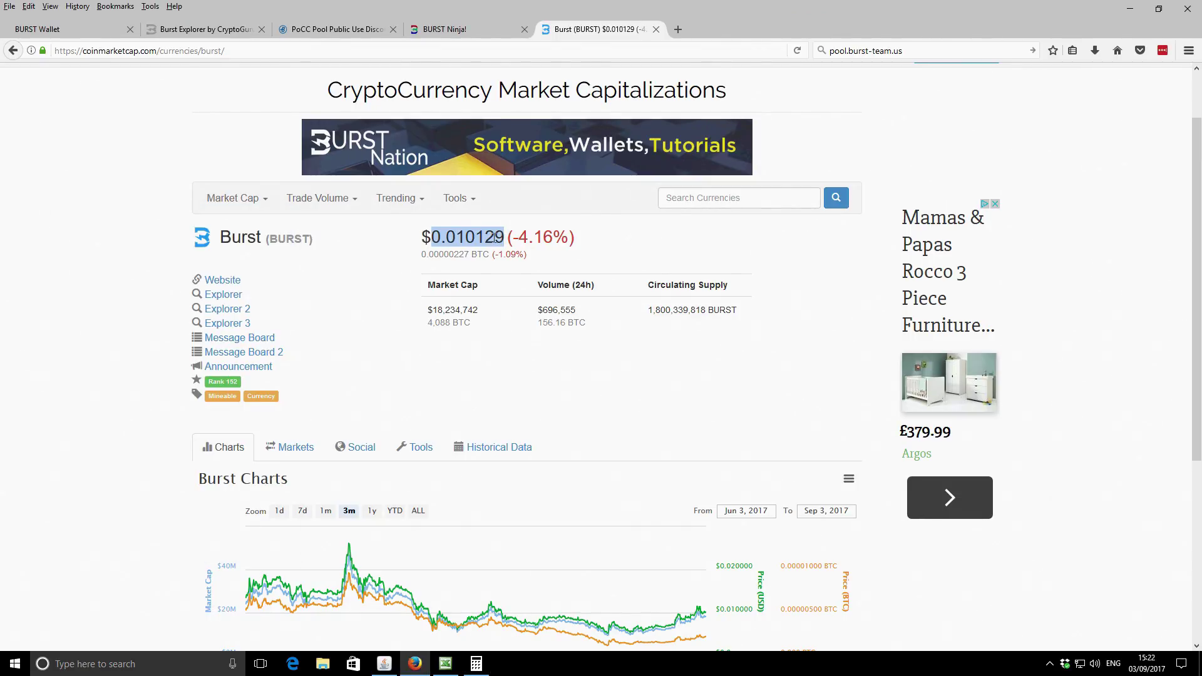
right_click(497, 237)
left_click(516, 246)
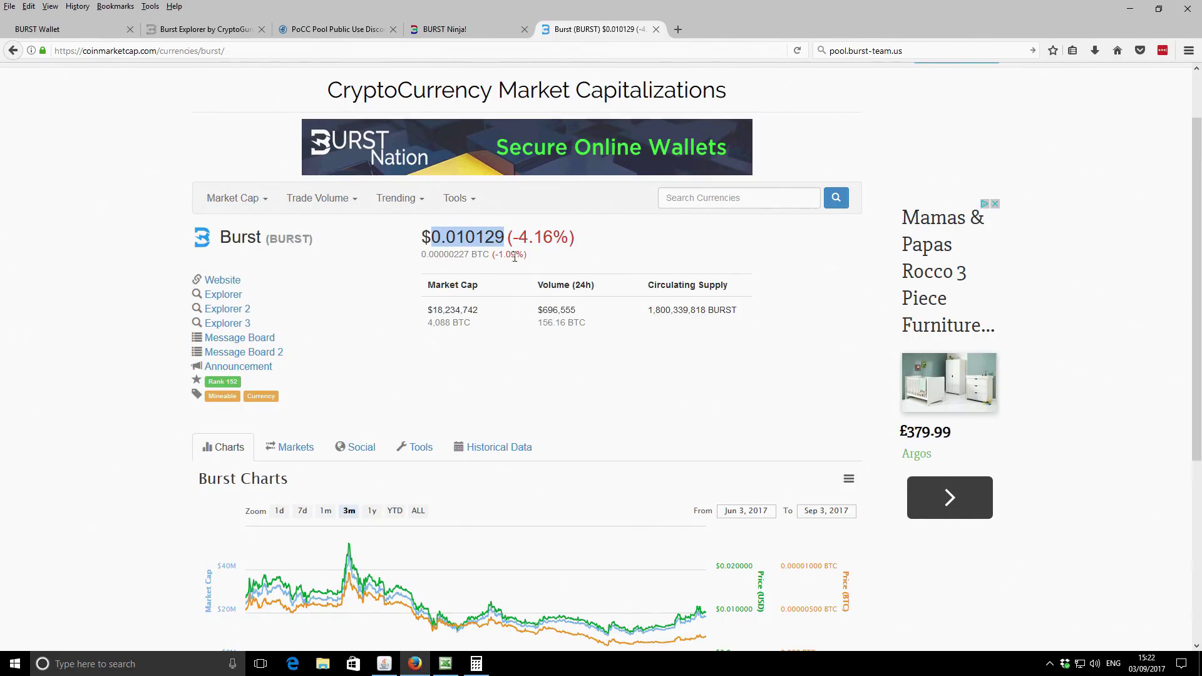
Step: Multiply the payout total in the Calculator by the copied price of 0.010129 to get its dollar value
left_click(477, 664)
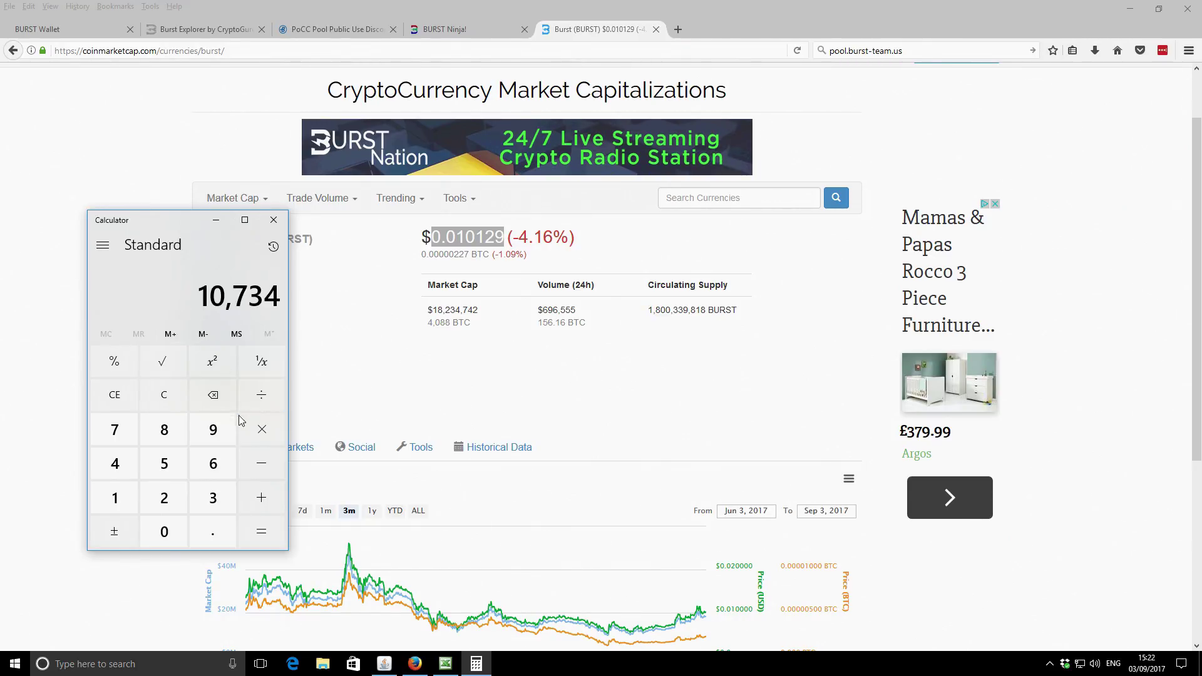
left_click(259, 429)
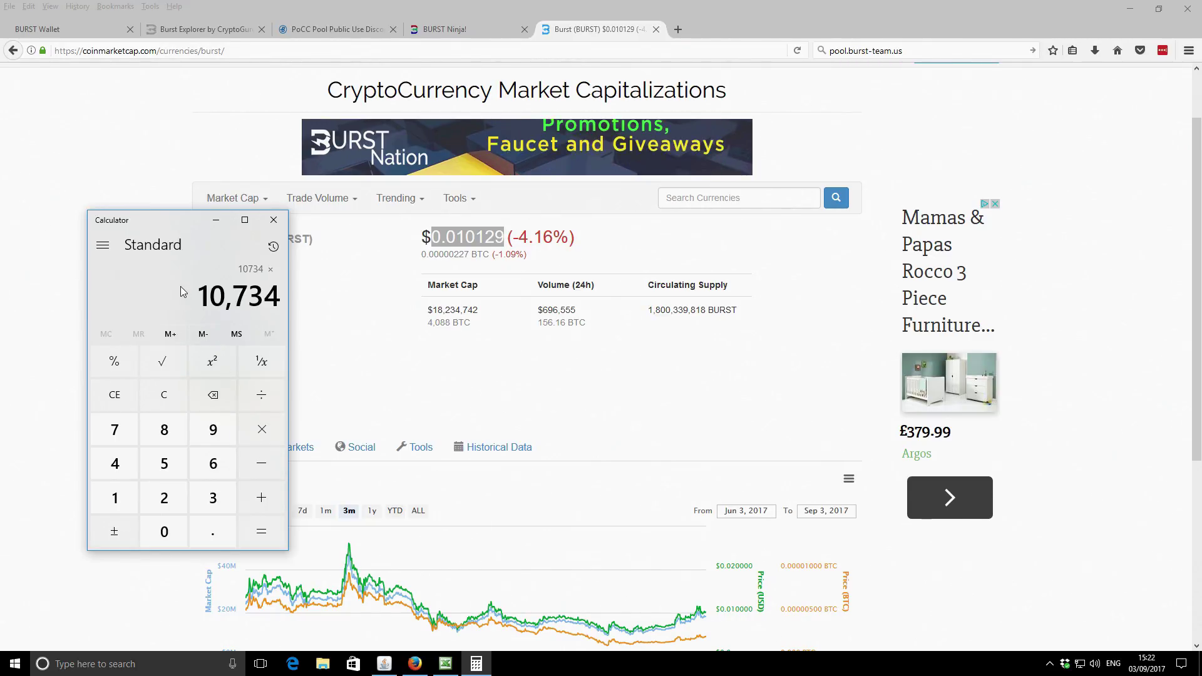
key("ctrl+v")
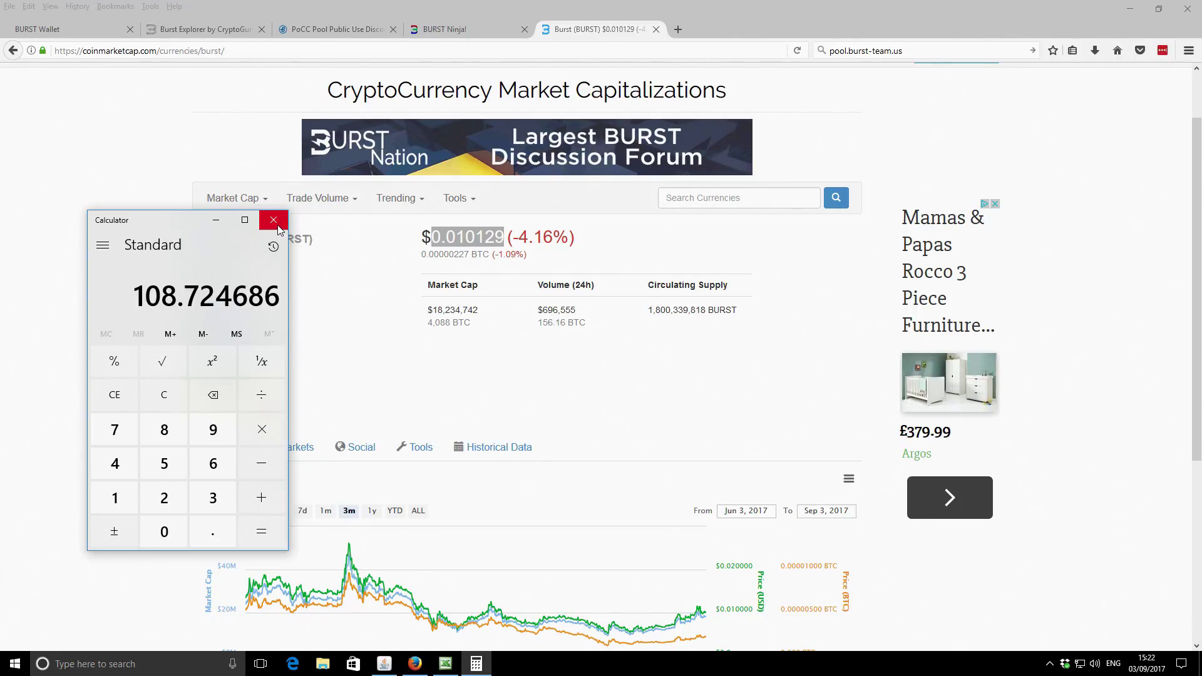
left_click(370, 300)
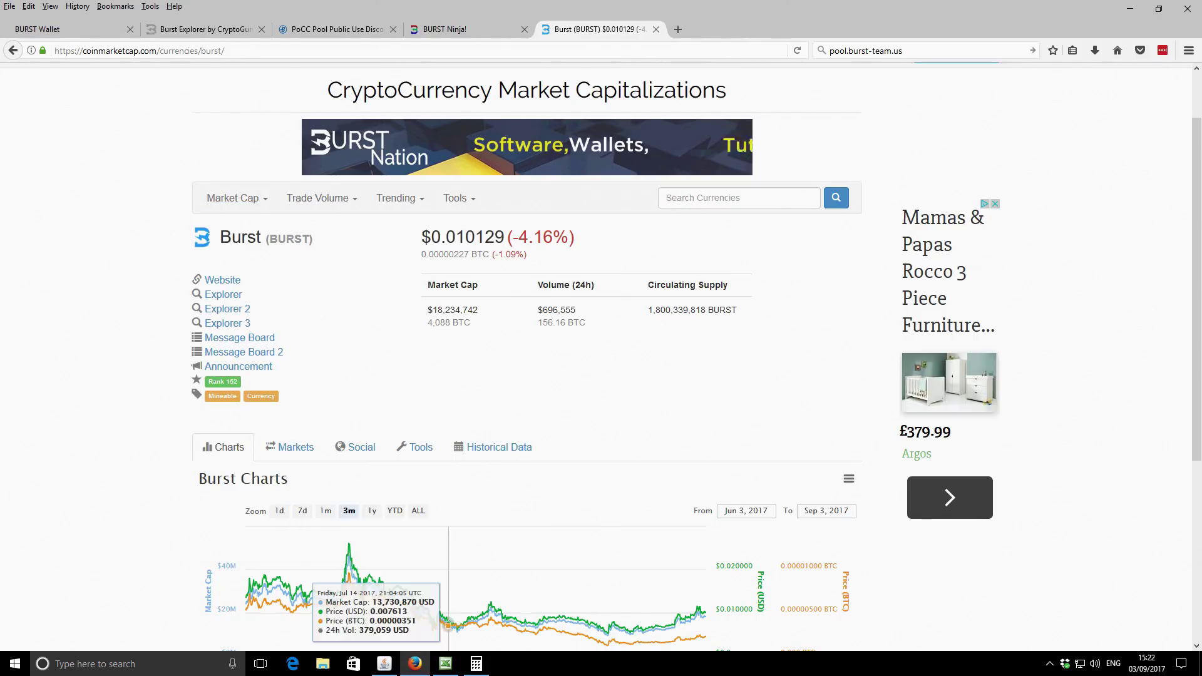
key("alt+Tab")
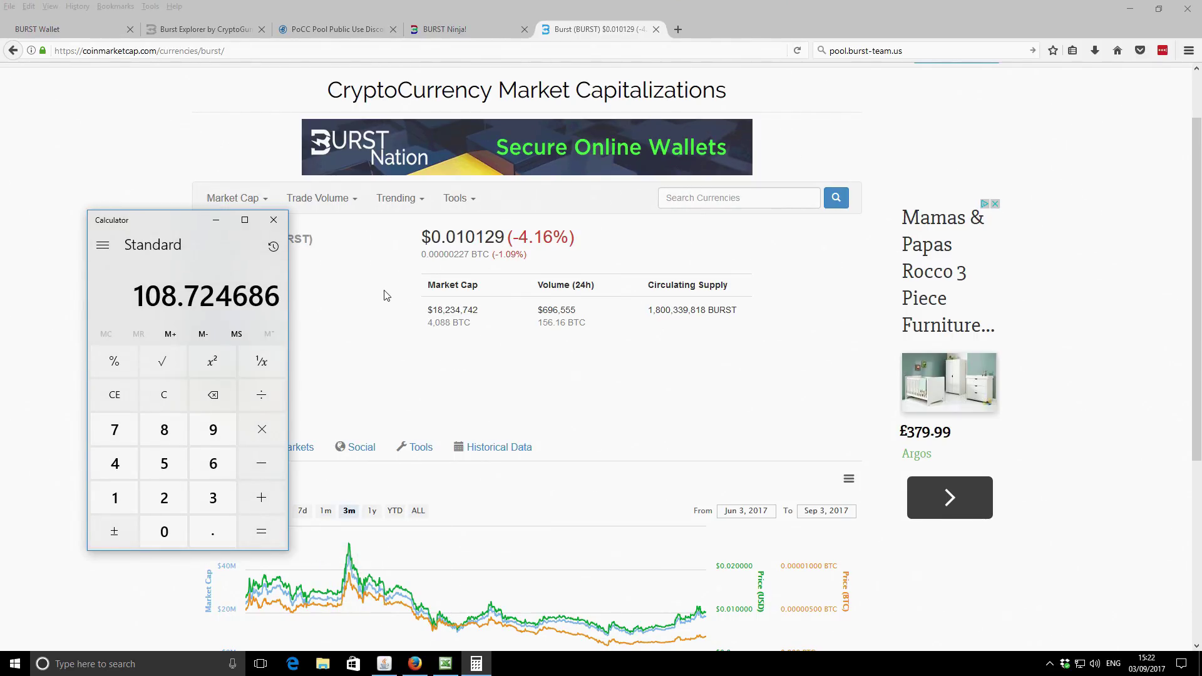